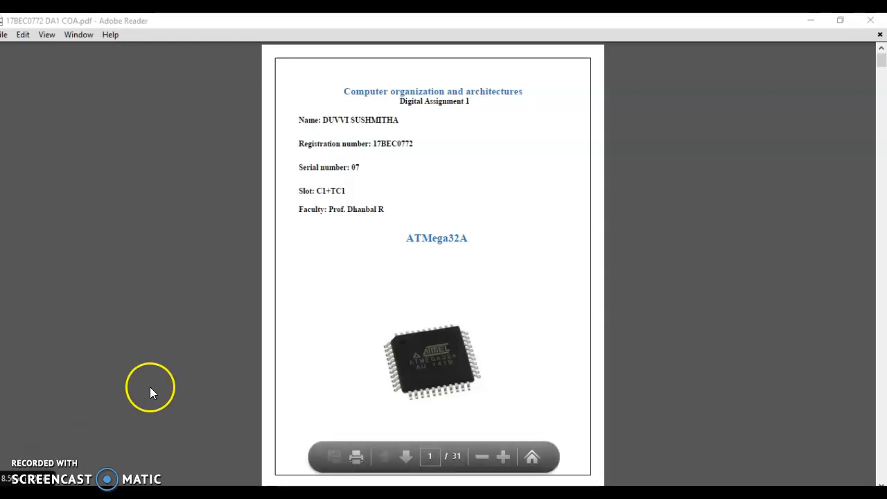
Look through the ATMega32A assignment PDF from its cover page to the Advanced Caching Techniques section on page 31
scroll(149, 387, down, 5)
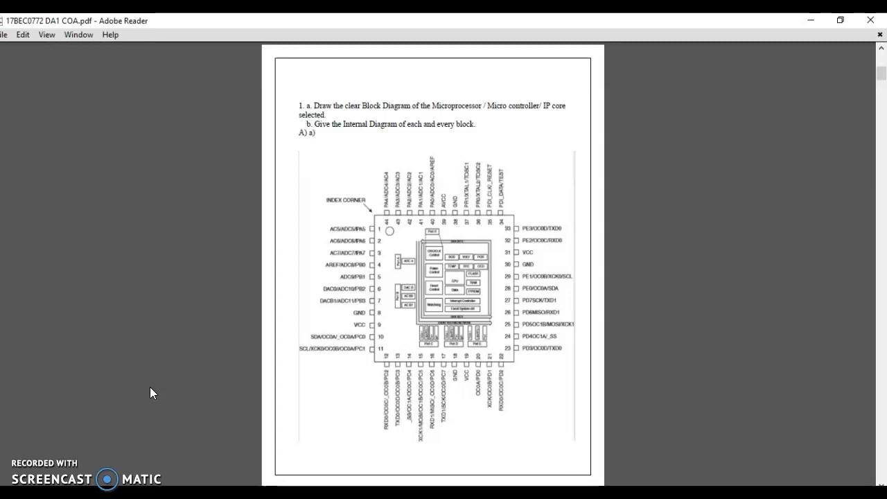
scroll(150, 387, down, 2)
scroll(149, 387, down, 2)
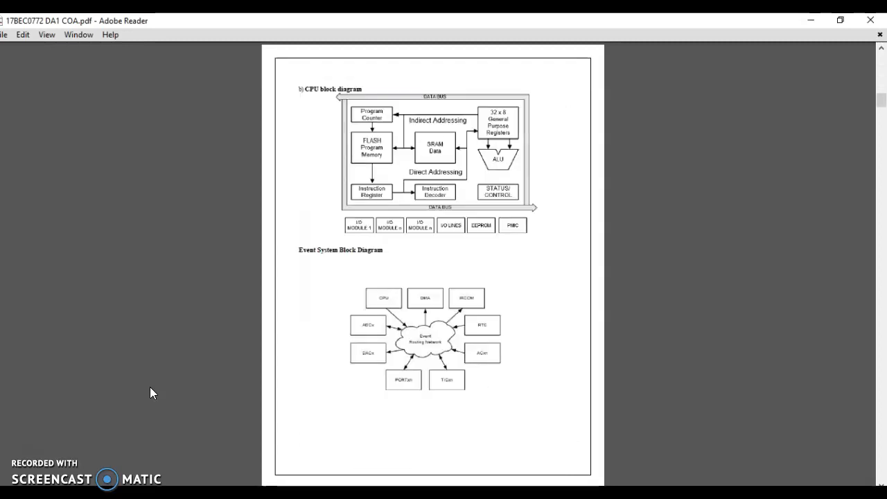
scroll(150, 387, down, 4)
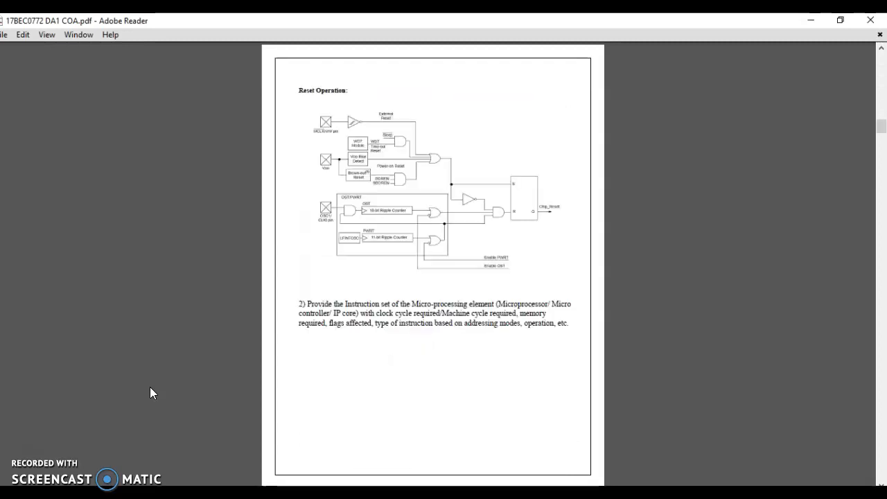
scroll(150, 387, down, 8)
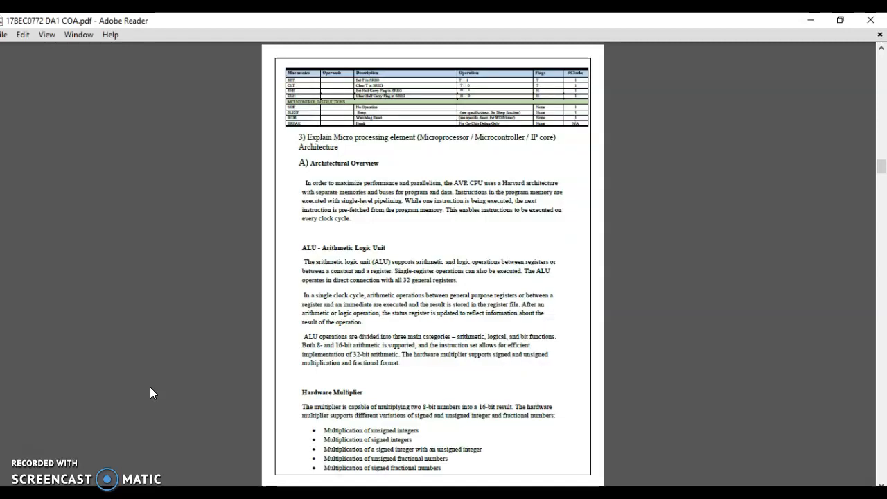
scroll(150, 393, down, 6)
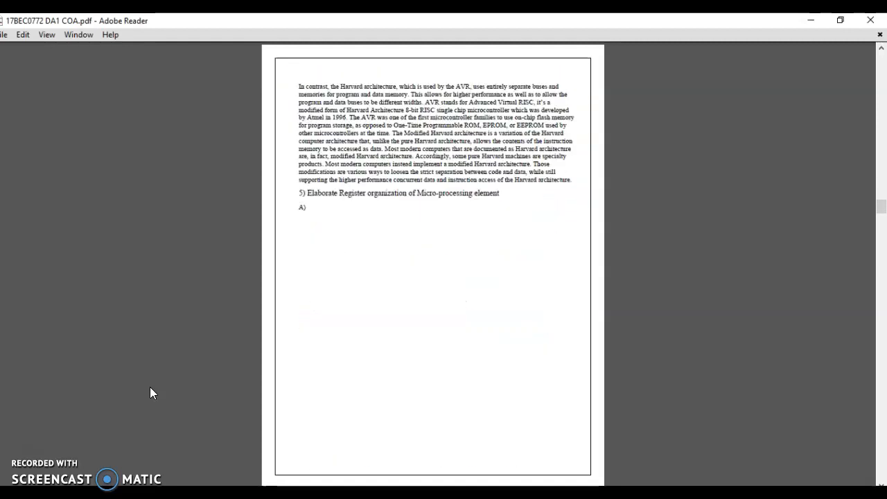
scroll(150, 388, down, 4)
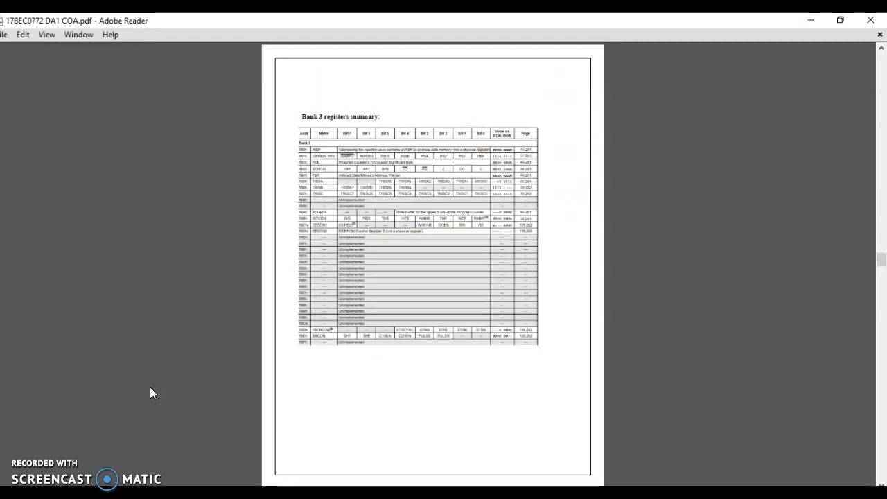
scroll(151, 388, down, 2)
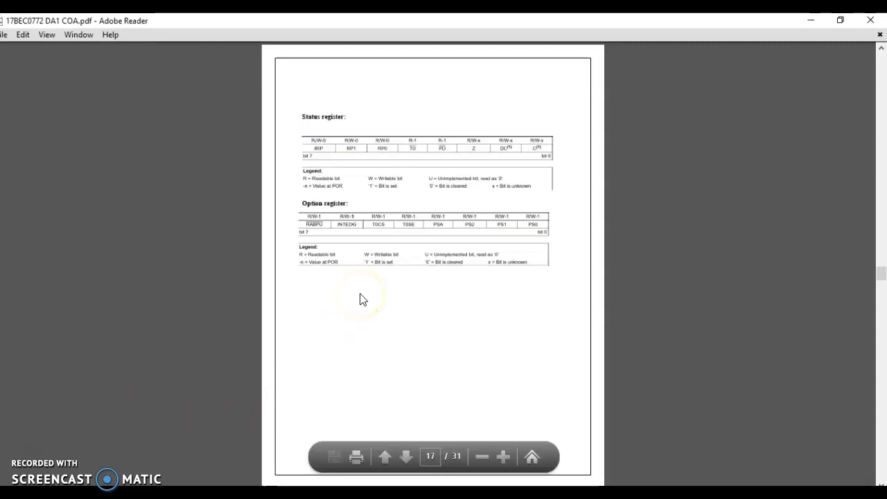
scroll(360, 300, down, 4)
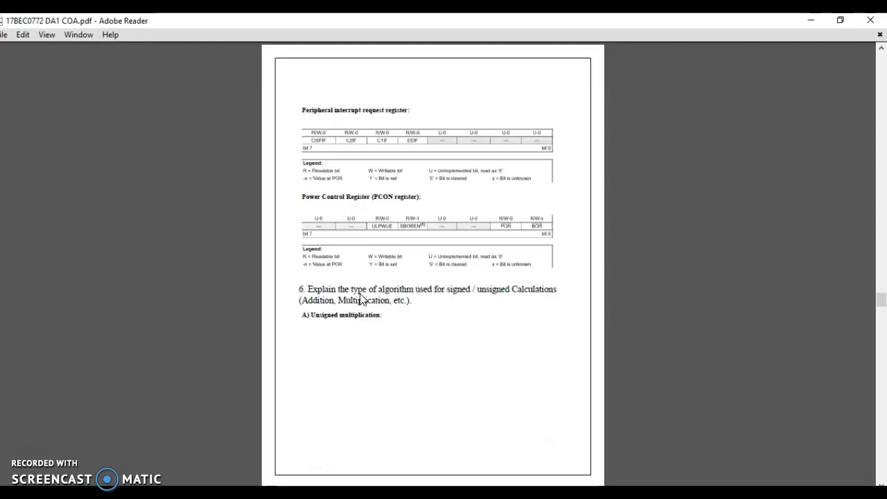
scroll(360, 300, down, 2)
scroll(360, 299, down, 6)
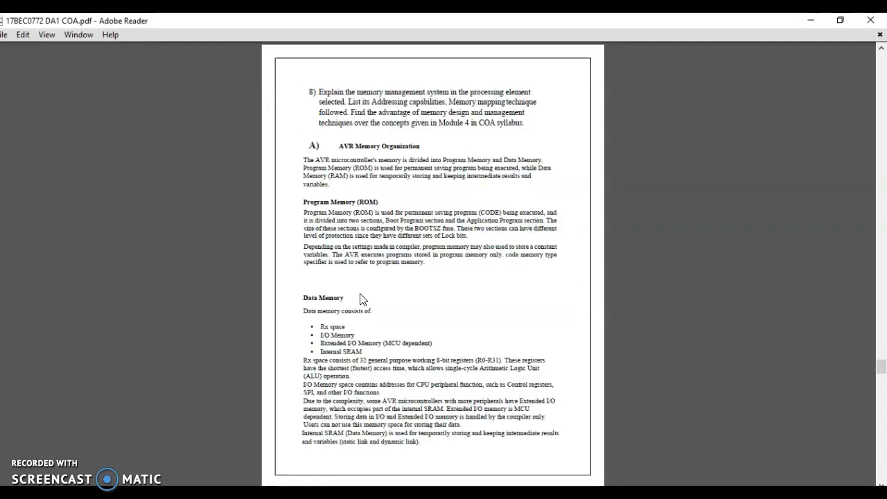
scroll(360, 300, down, 4)
scroll(361, 300, down, 2)
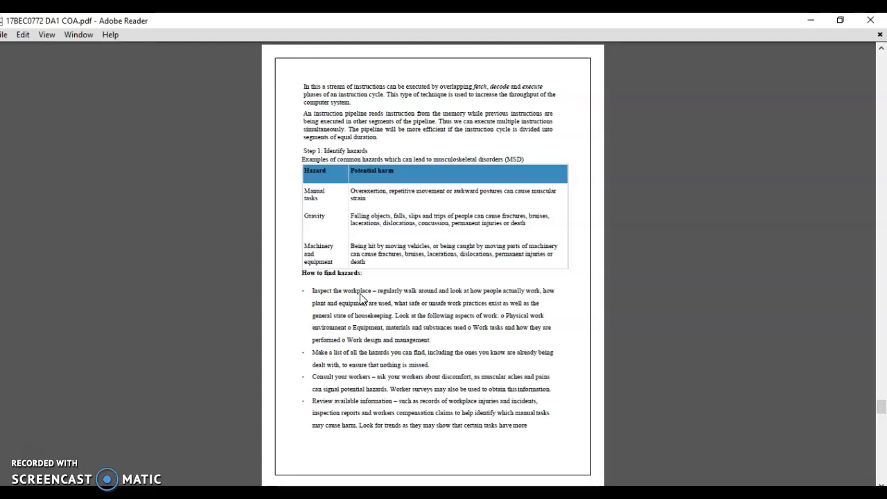
scroll(359, 299, down, 2)
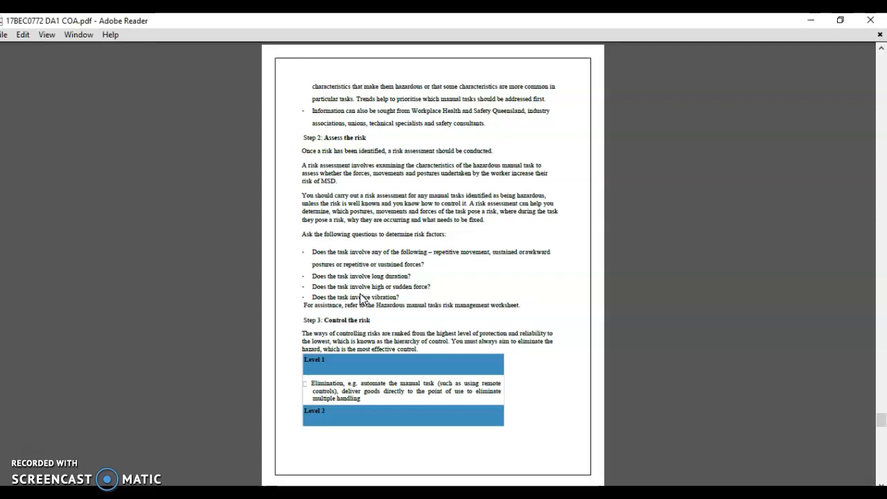
scroll(360, 299, down, 4)
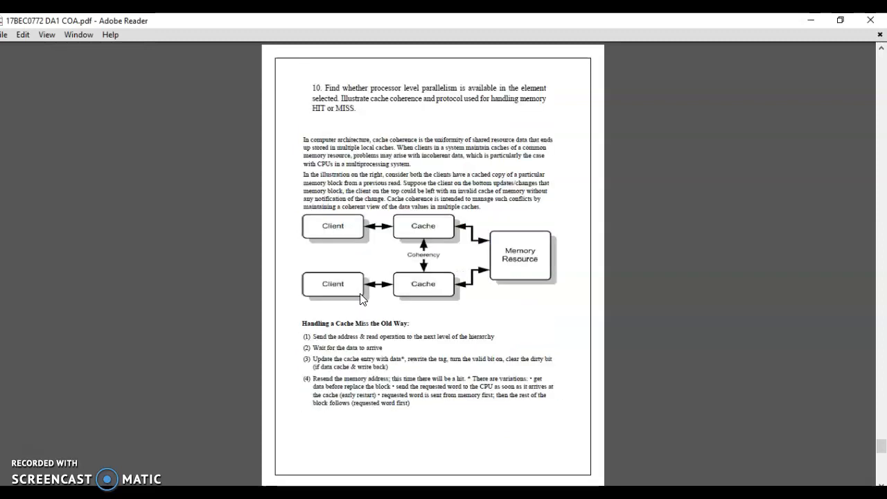
scroll(360, 299, down, 2)
click(373, 367)
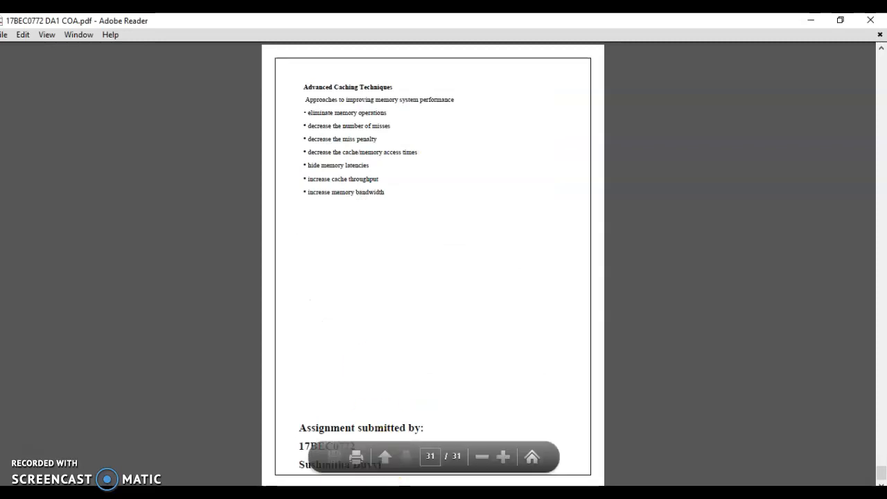
Switch to Photos, browse the diagram images from 1.PNG to 9.png, and return to the assignment PDF
key(alt+Tab)
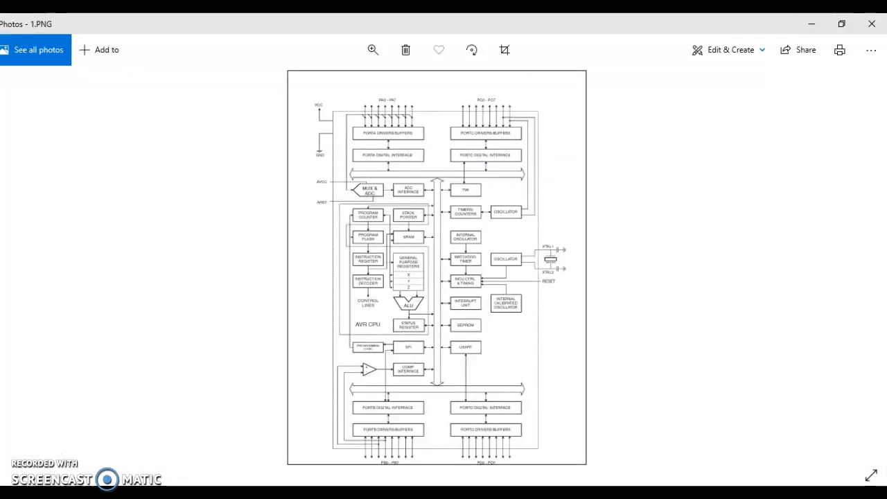
key(Right)
key(Right)
key(Right)
key(Right)
key(Right)
key(Right)
key(Right)
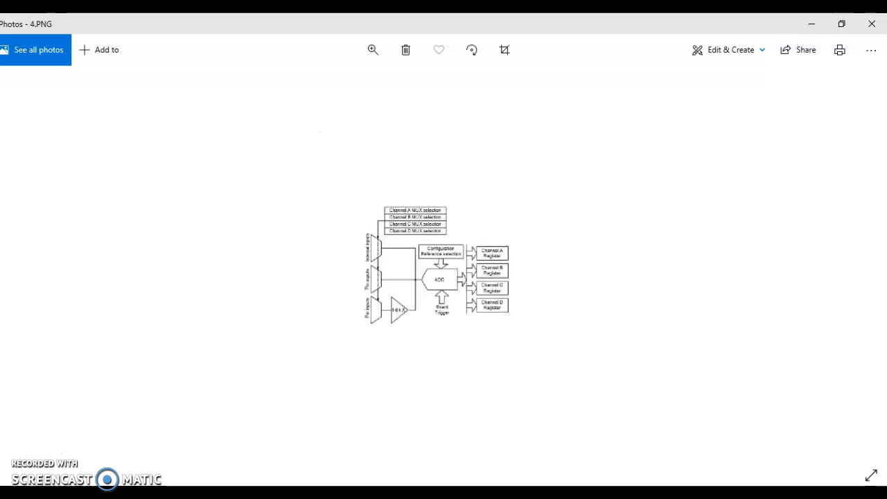
key(Right)
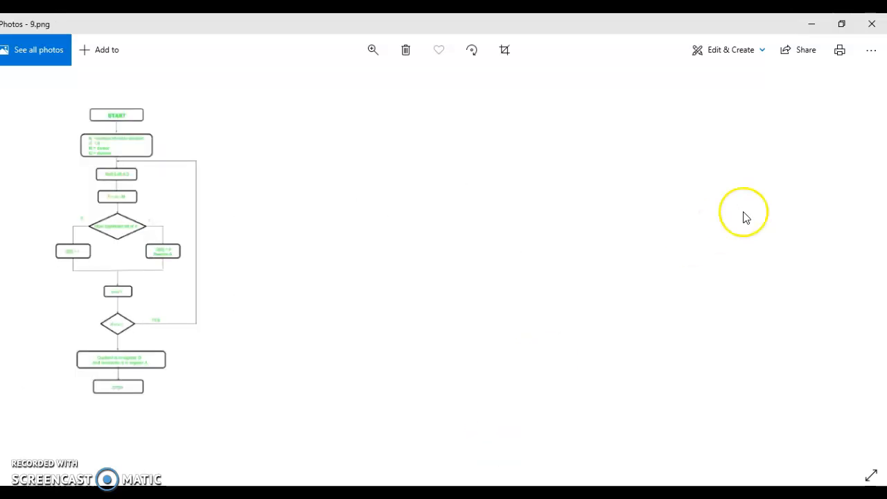
click(813, 24)
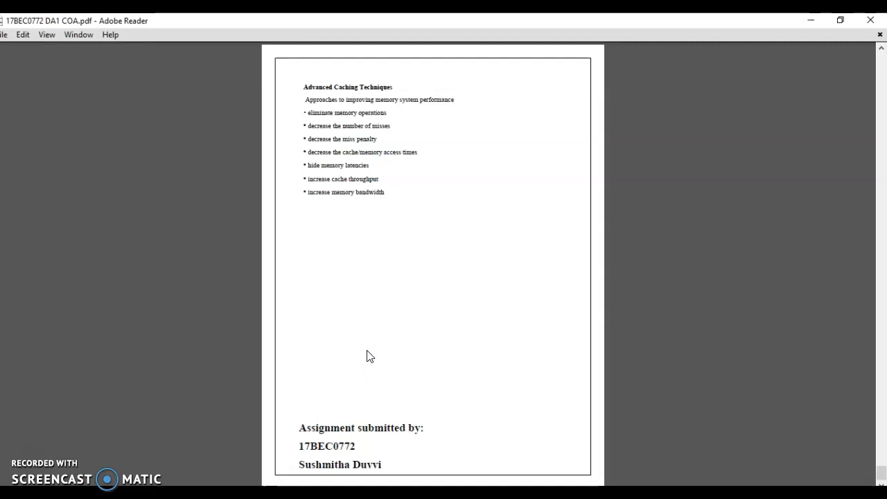
Go back in the PDF to the division flowchart directly above the "Restoring division" heading
scroll(368, 356, up, 5)
scroll(368, 356, up, 5)
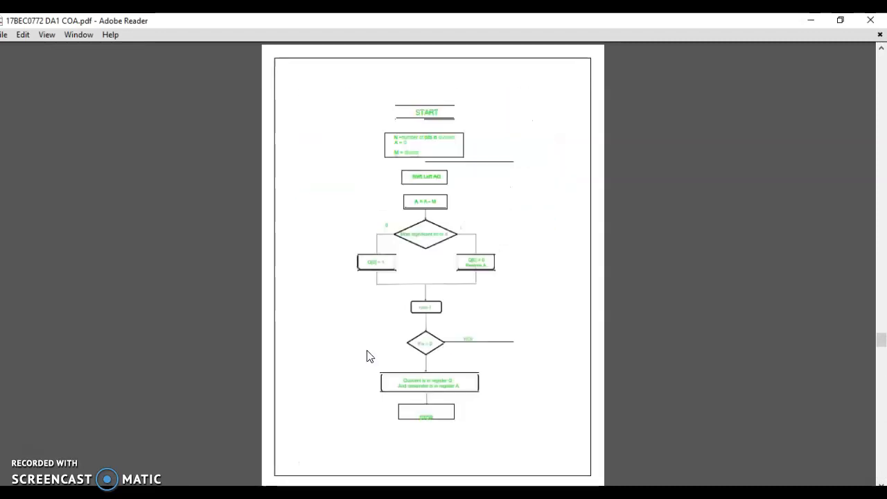
scroll(368, 356, up, 2)
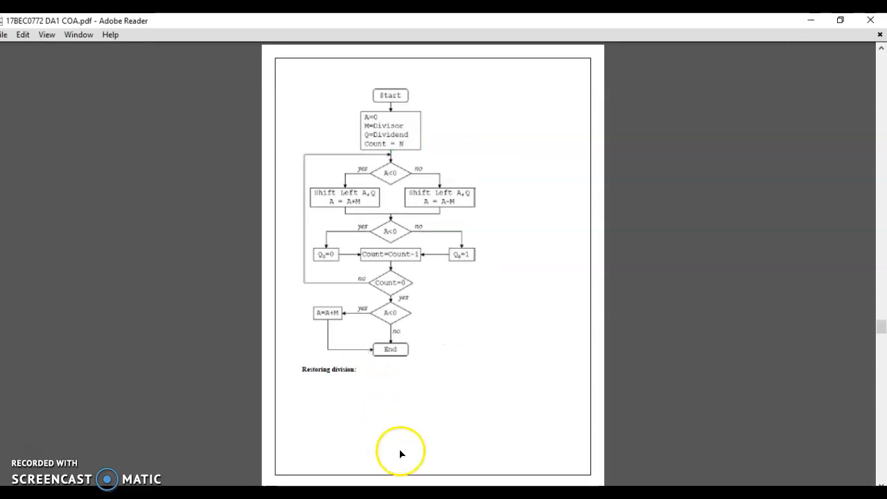
Switch to yEd and review the partly drawn division flowchart from START down to the Count=0 decision
mouse_move(393, 495)
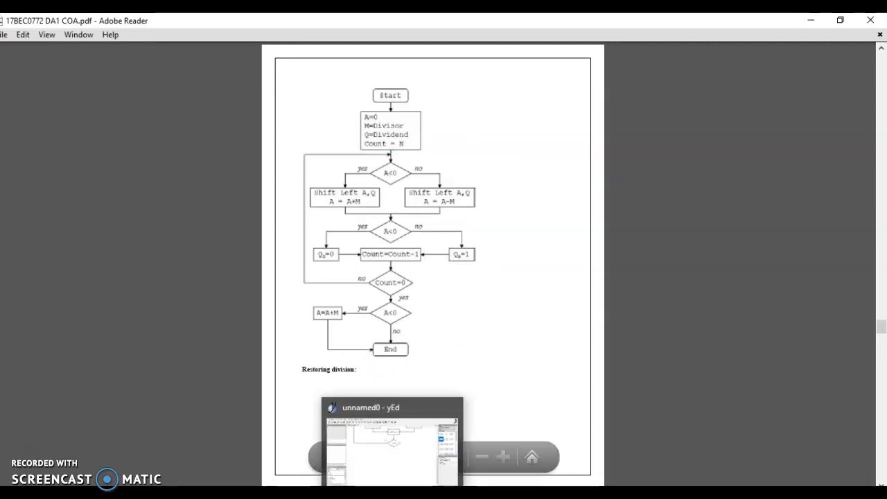
click(393, 495)
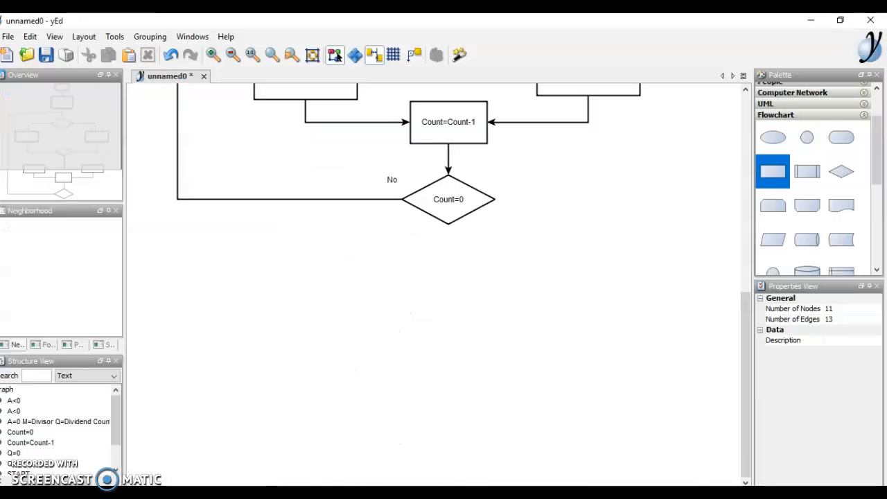
drag(747, 352, 747, 132)
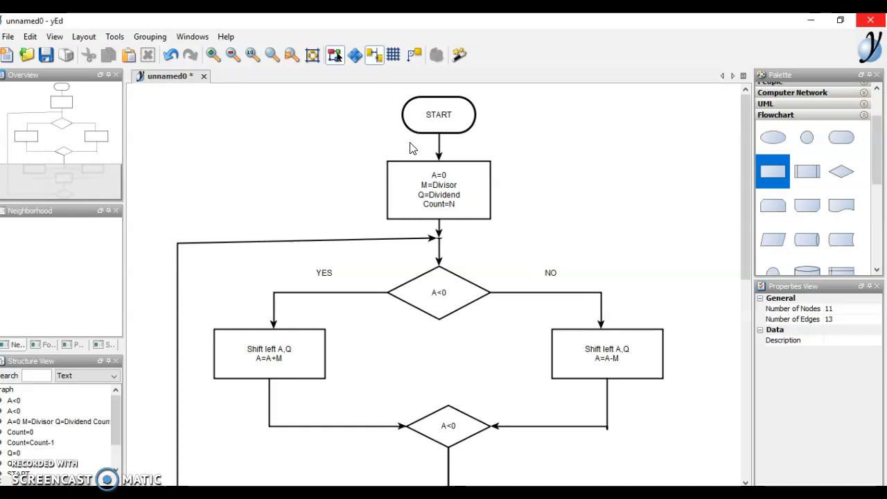
click(456, 133)
click(504, 139)
click(479, 142)
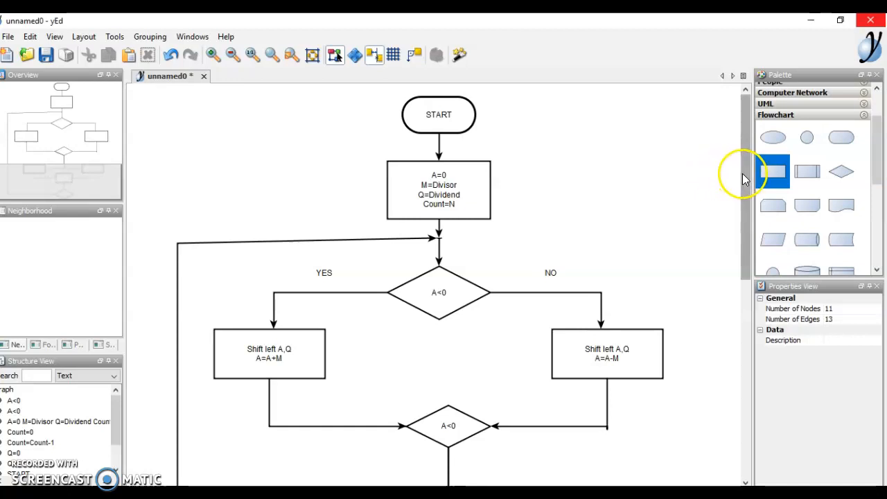
drag(746, 181, 750, 139)
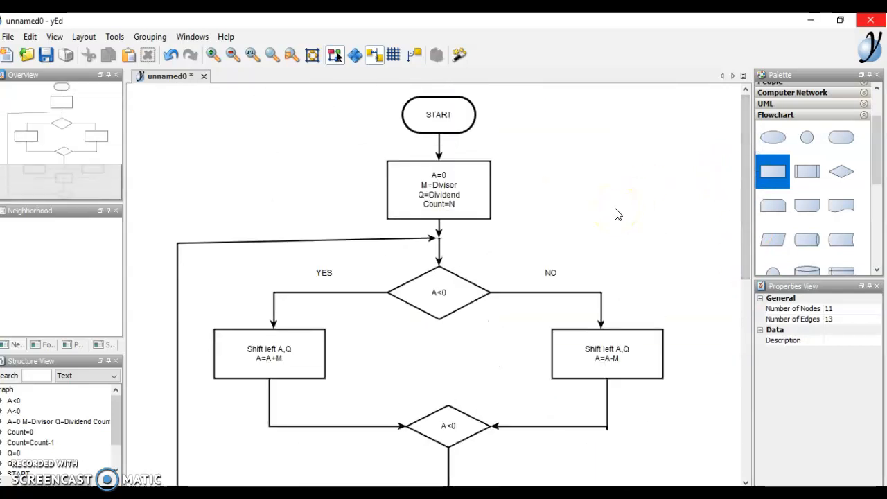
click(524, 199)
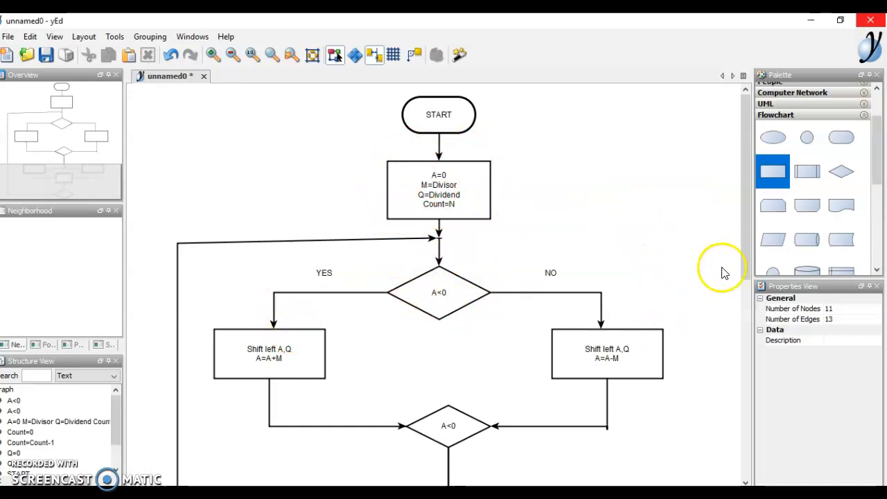
mouse_move(746, 257)
mouse_down()
mouse_move(746, 267)
mouse_move(745, 252)
mouse_up()
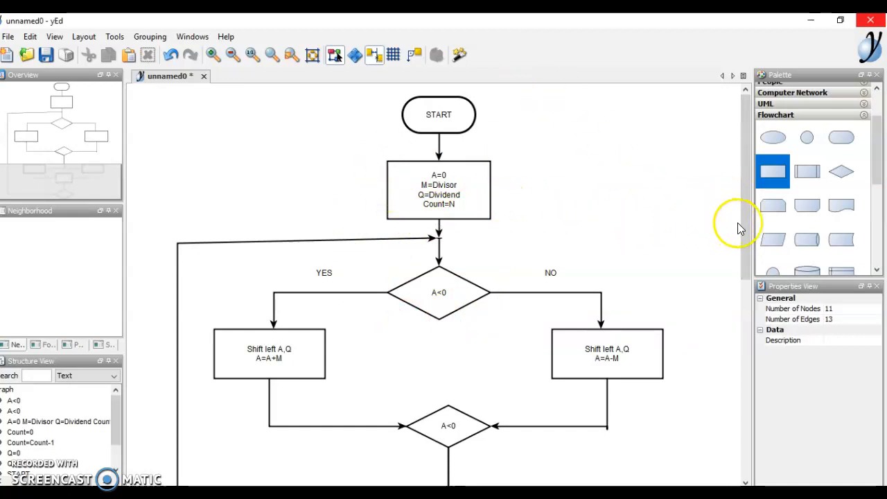
drag(744, 223, 750, 421)
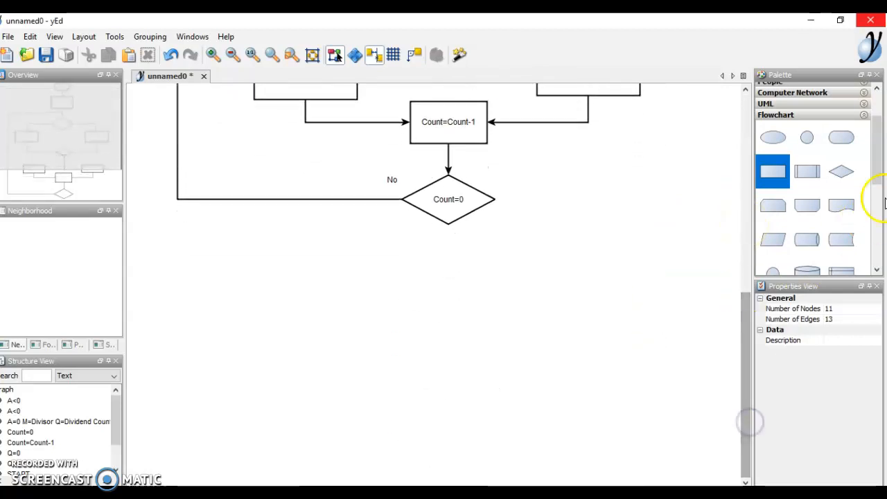
Collapse the Flowchart shapes and inspect the Shape Nodes and Modern Nodes palette sections, closing each after viewing
click(864, 114)
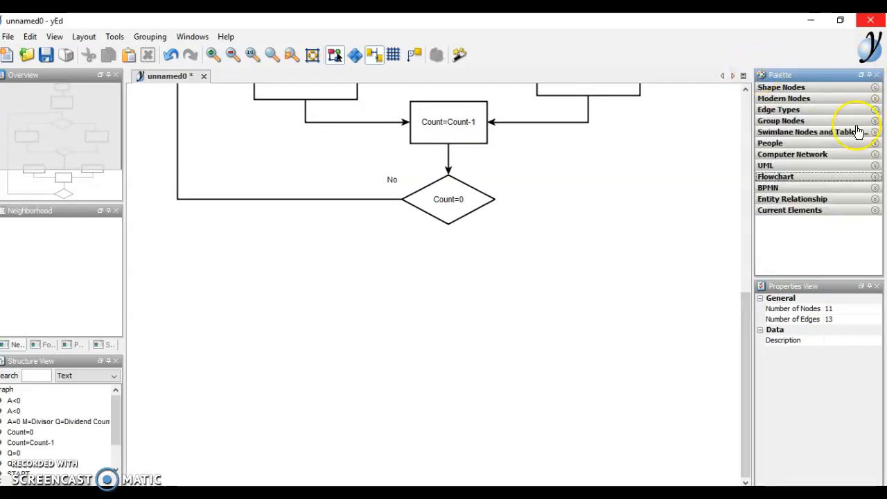
click(875, 89)
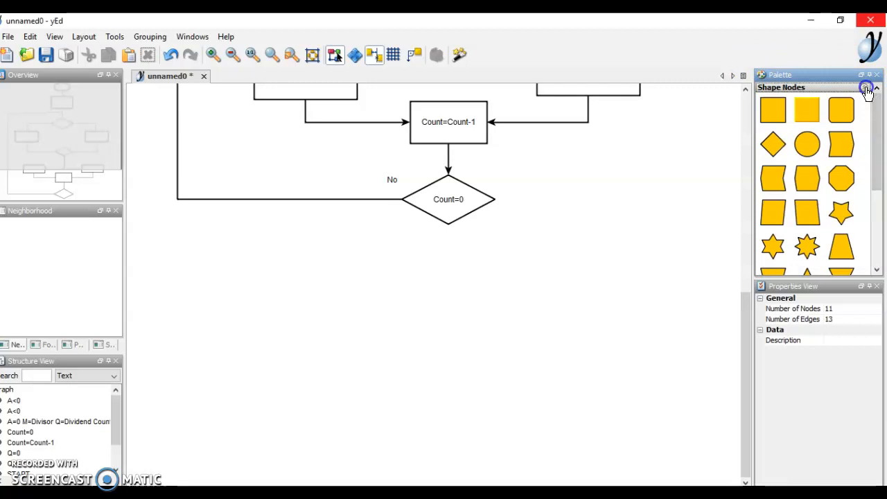
click(866, 88)
click(874, 99)
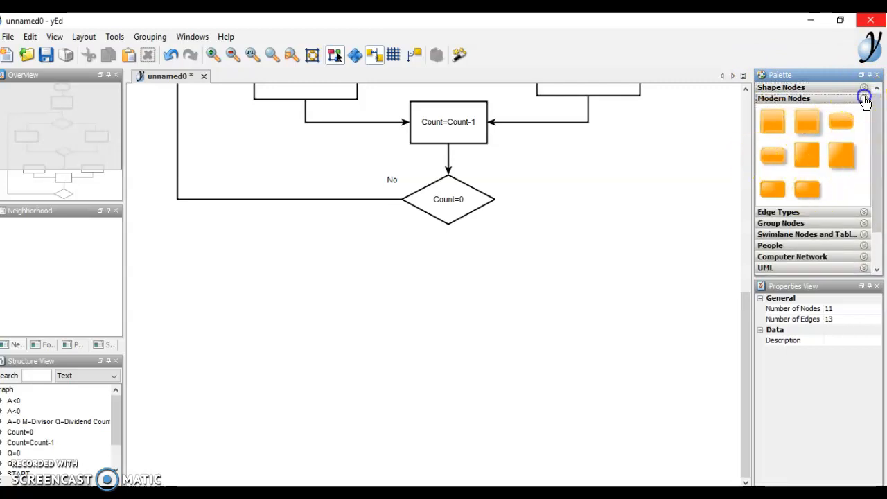
click(864, 98)
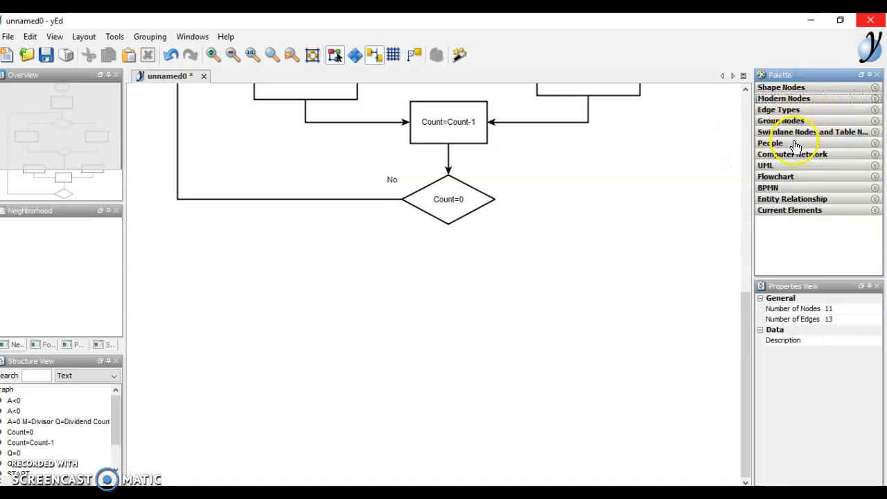
Expand the Flowchart palette section and look through its available shapes
click(876, 177)
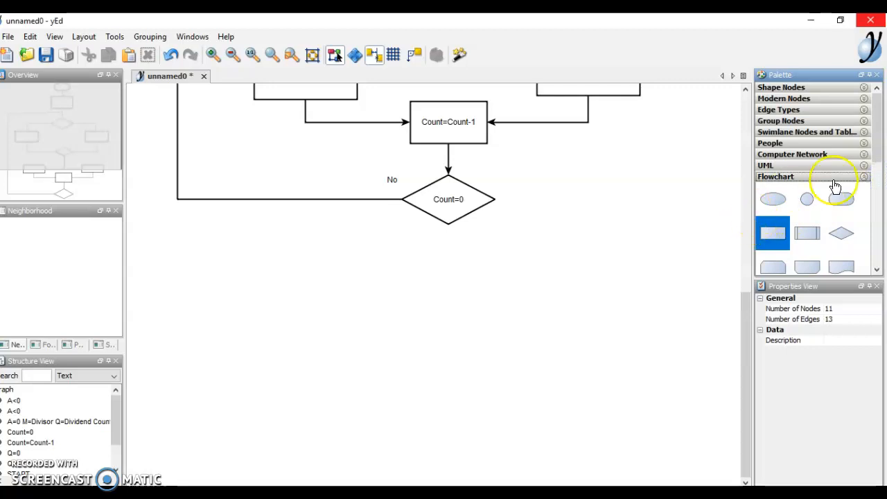
drag(881, 152, 879, 248)
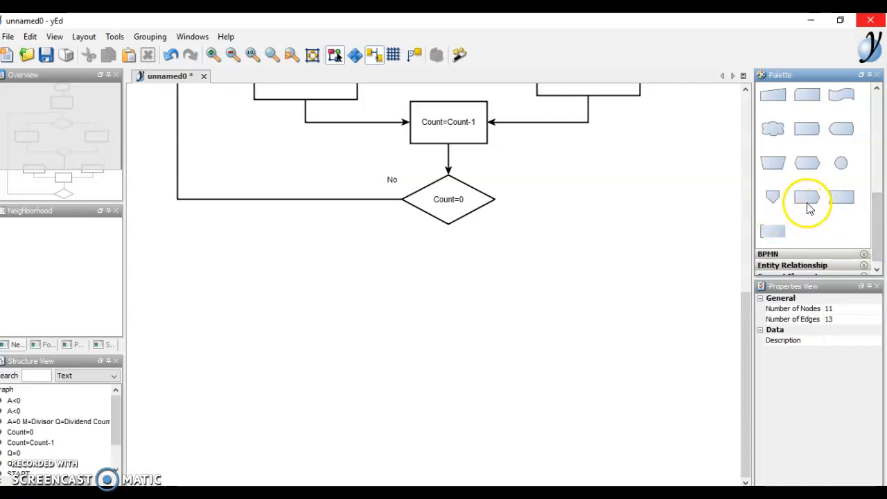
drag(879, 232, 878, 201)
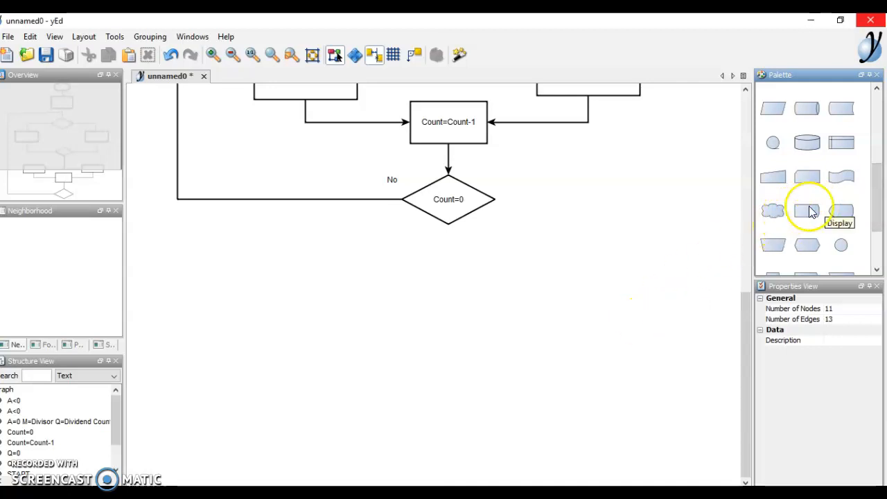
scroll(879, 202, down, 4)
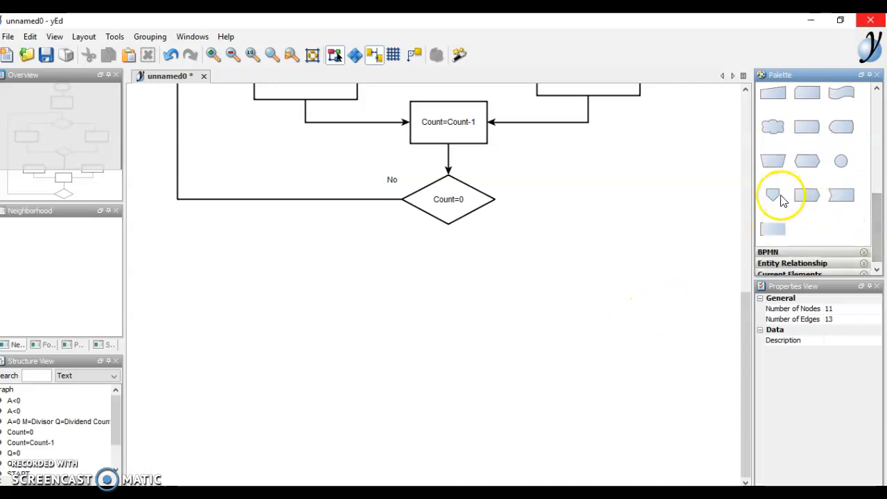
Examine the Flowchart palette shapes and their names, from Manual Operation and Cloud to Terminator and Process
click(797, 196)
click(775, 196)
click(774, 174)
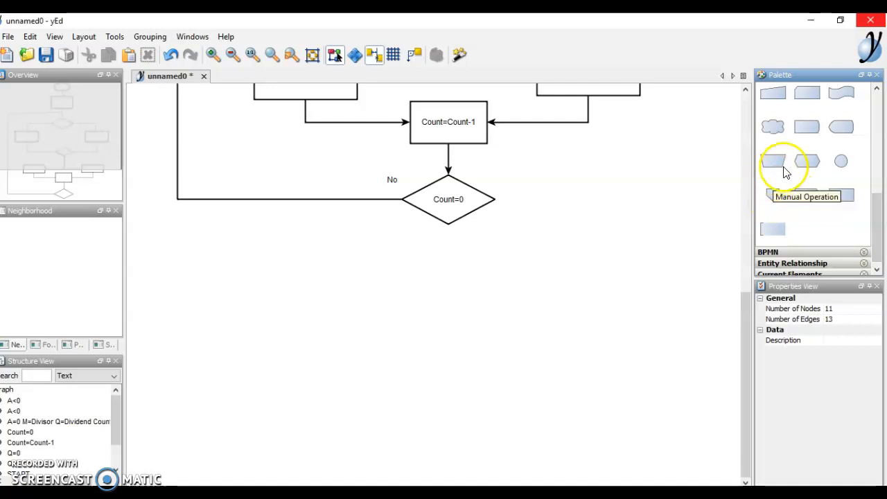
mouse_move(875, 178)
mouse_down()
mouse_move(879, 213)
mouse_move(876, 194)
mouse_up()
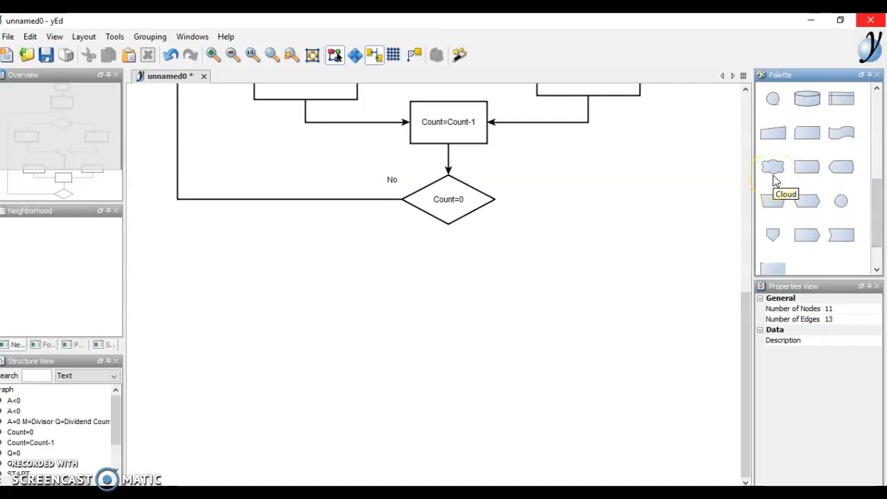
drag(875, 212, 874, 158)
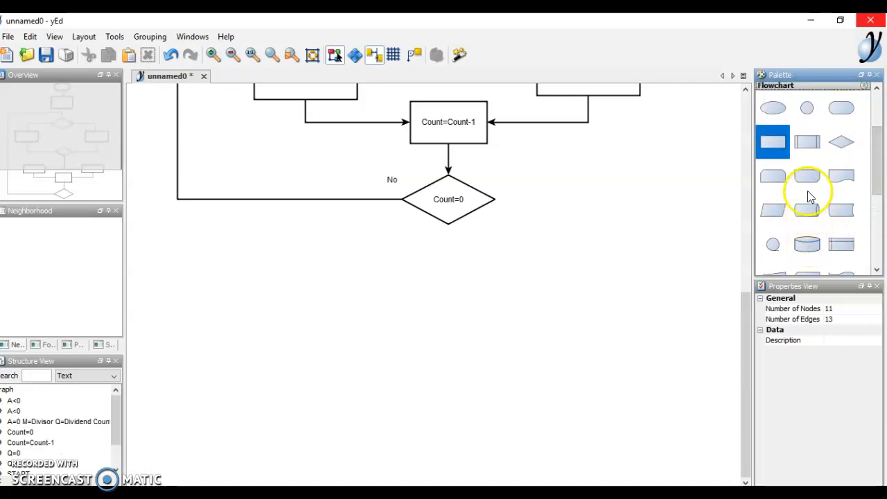
drag(874, 182, 879, 167)
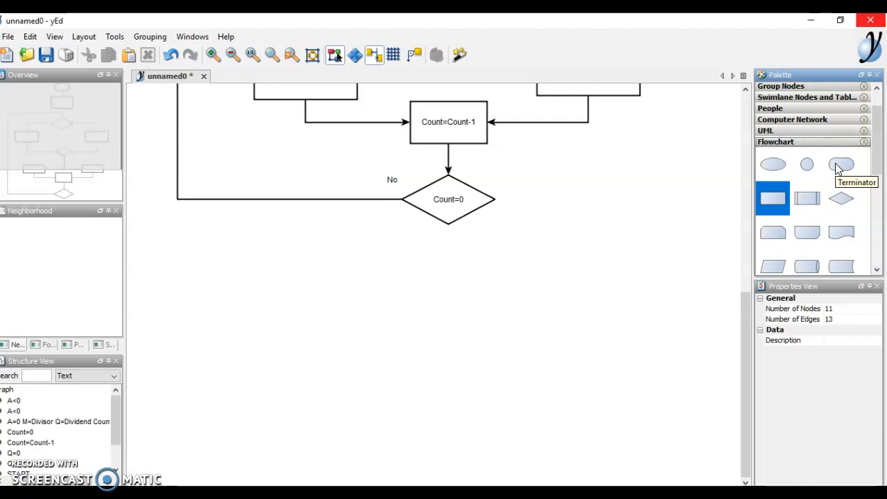
click(776, 197)
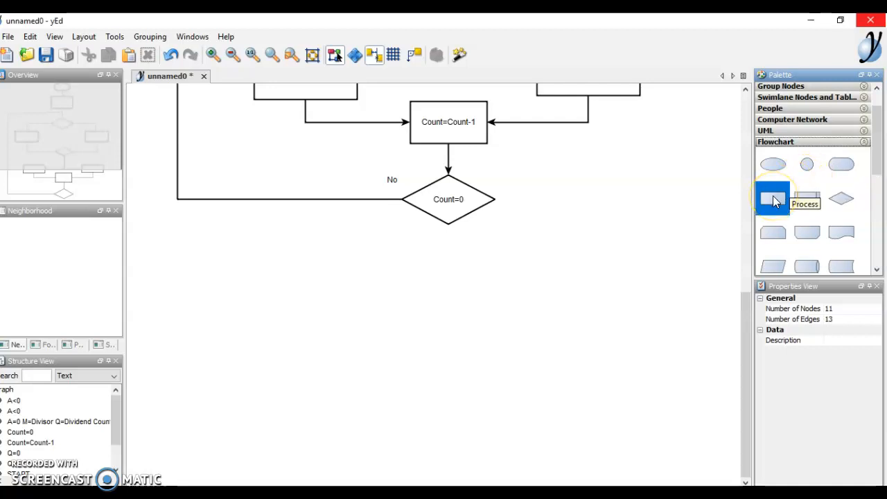
click(799, 194)
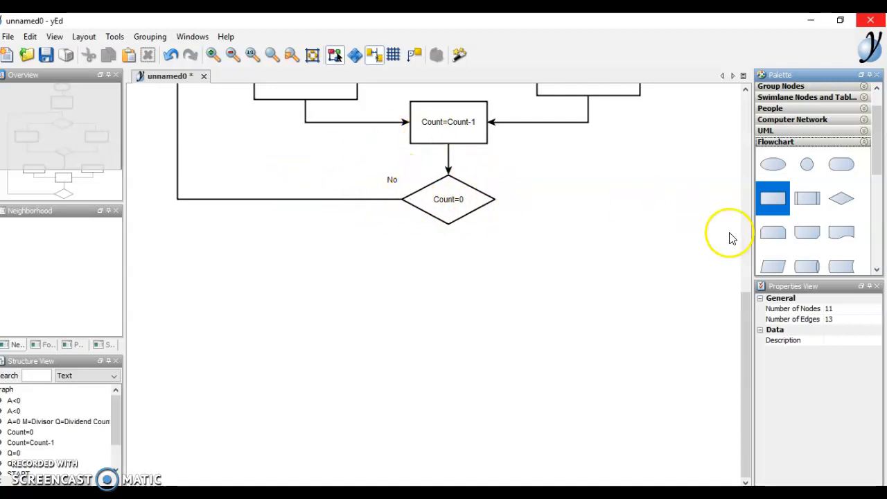
Place a decision diamond from the Flowchart palette in the empty area directly below the Count=0 decision
drag(747, 342, 569, 347)
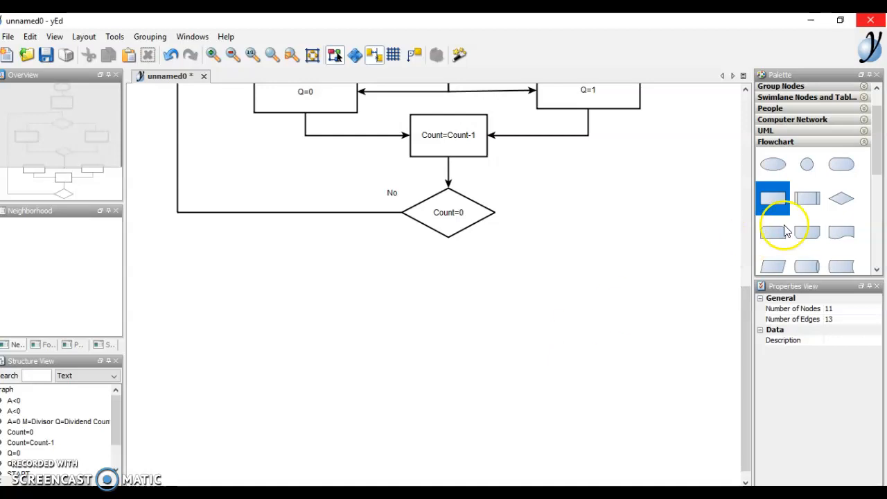
click(845, 202)
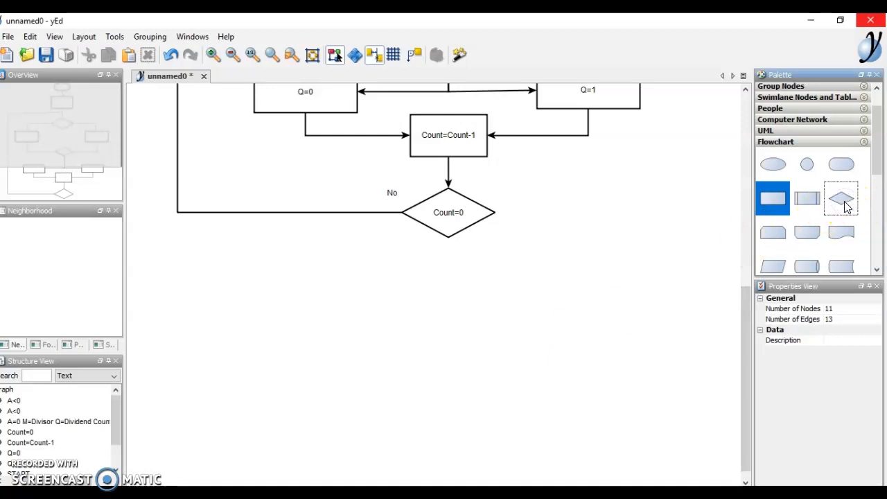
drag(845, 201, 450, 302)
click(447, 299)
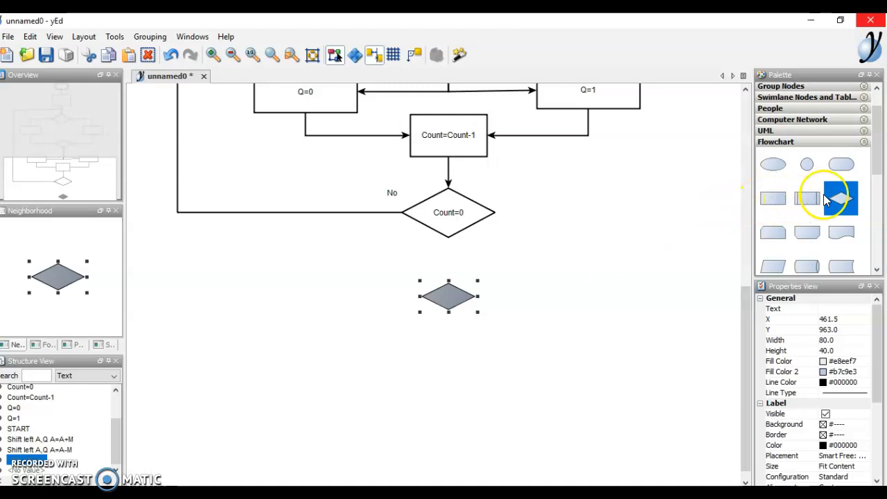
drag(840, 214, 448, 361)
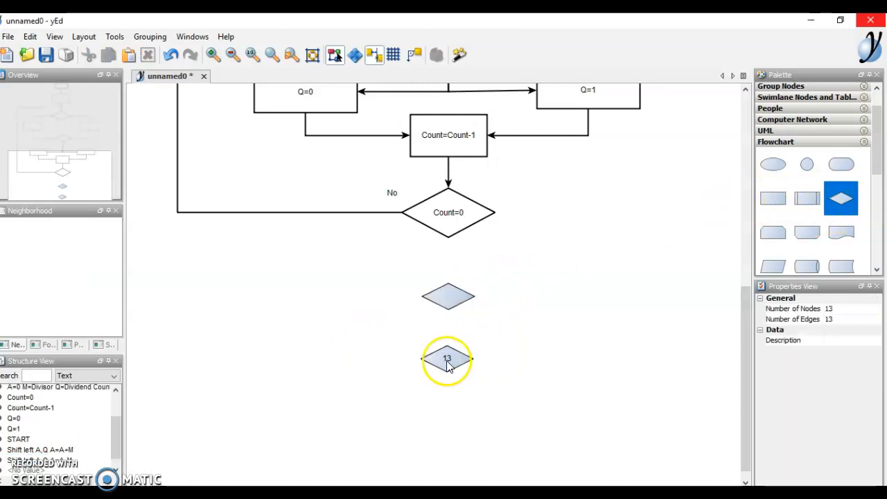
click(448, 360)
key(Delete)
Enlarge the new diamond to 142 by 75 and centre it below Count=0, matching the vertical spacing between the shapes above
click(451, 297)
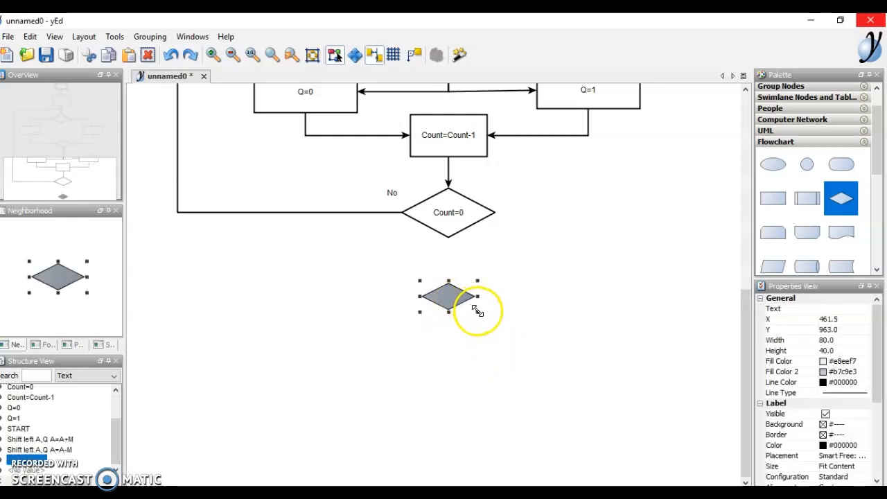
drag(477, 312, 517, 335)
drag(469, 307, 463, 283)
drag(450, 317, 452, 291)
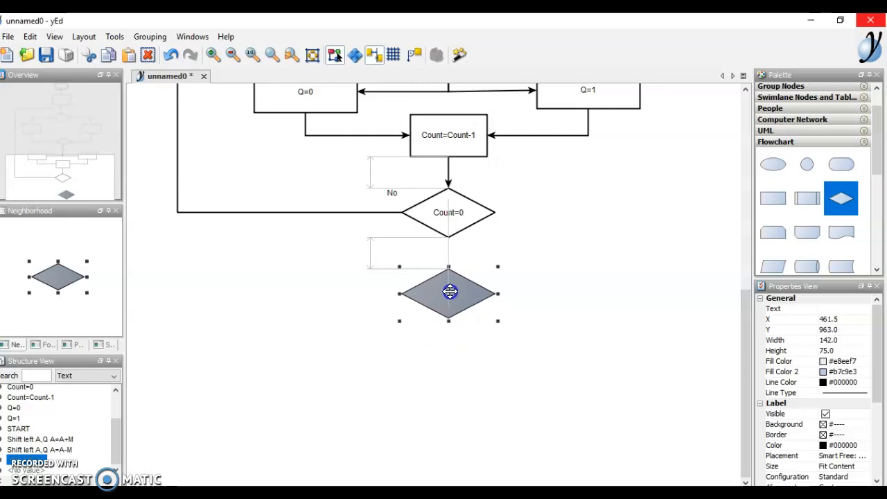
drag(450, 291, 450, 290)
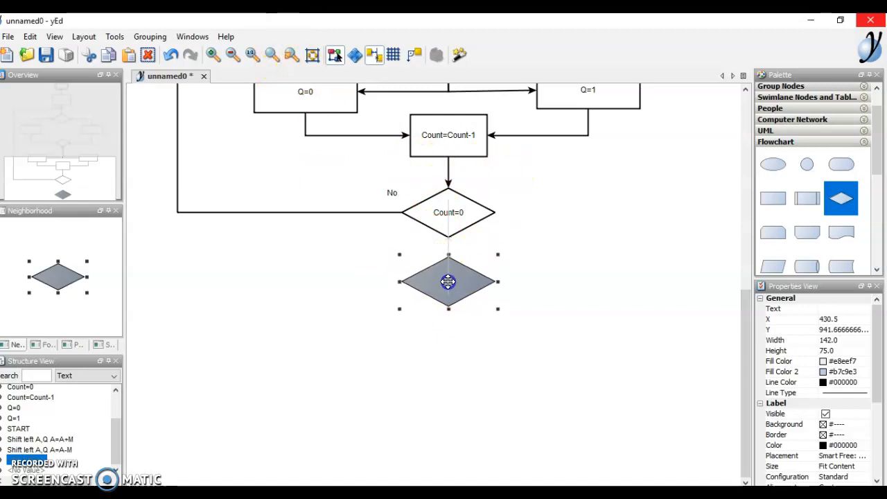
drag(448, 294, 447, 295)
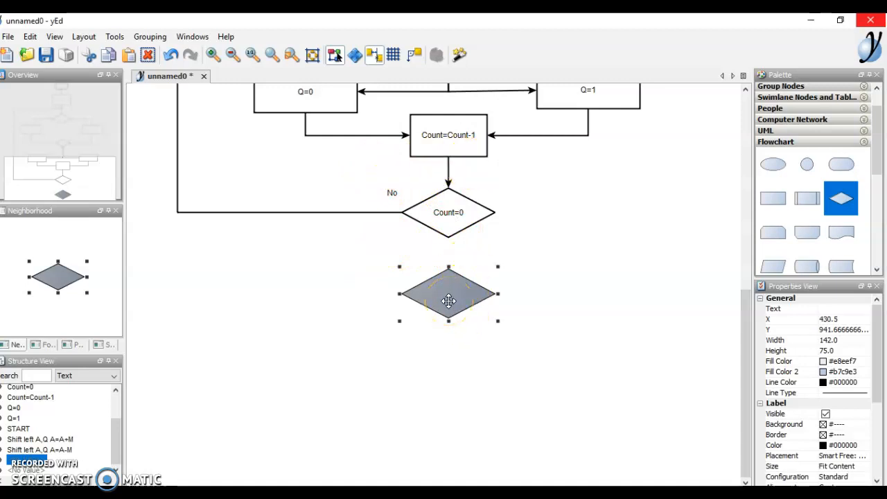
mouse_move(498, 323)
mouse_down()
mouse_move(488, 316)
mouse_move(497, 316)
mouse_up()
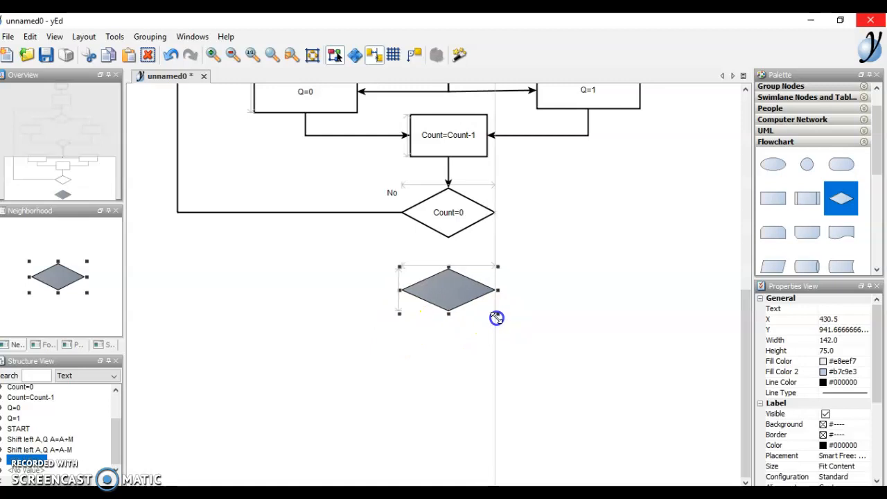
drag(497, 317, 497, 320)
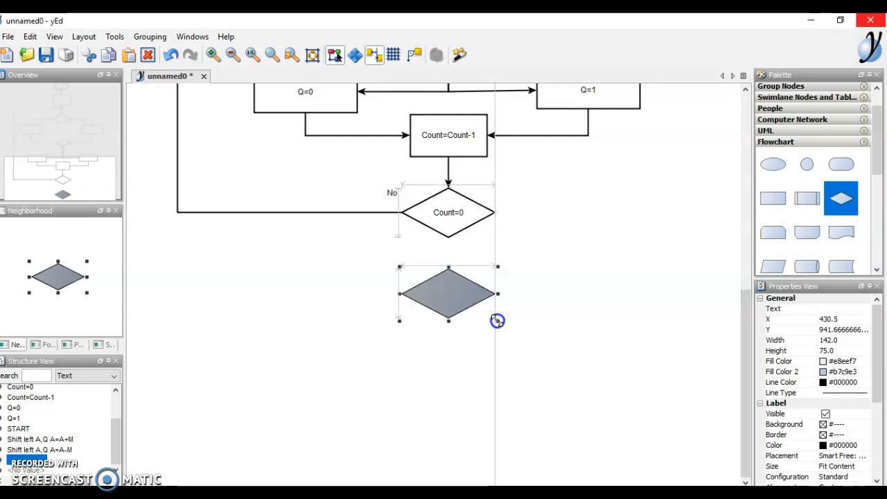
drag(497, 320, 497, 321)
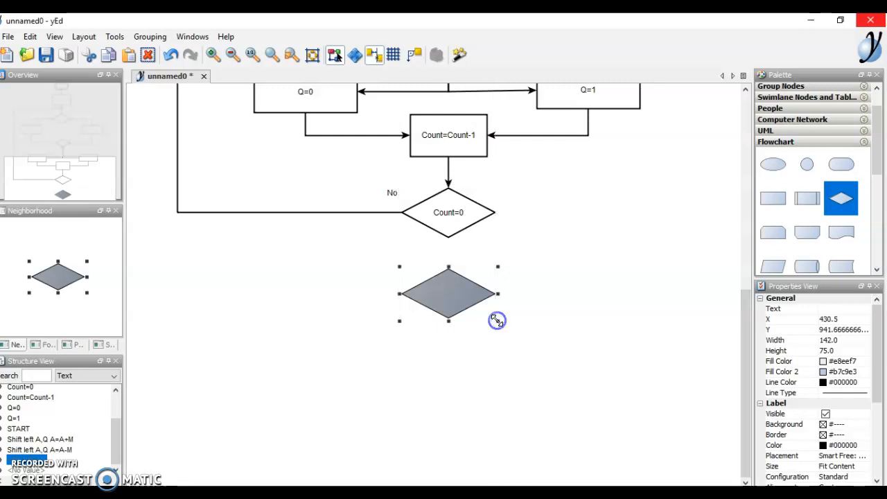
Open the new diamond's properties and set both Fill Color and Fill Color 2 to no color
right_click(452, 291)
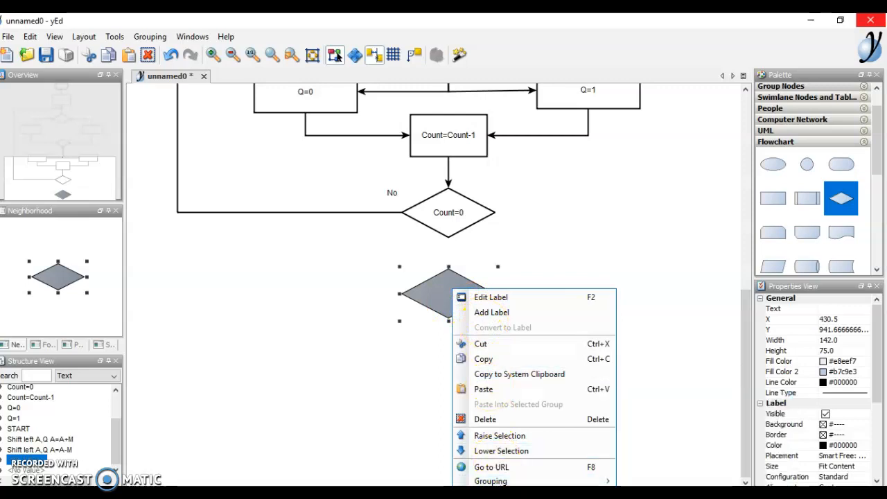
click(492, 495)
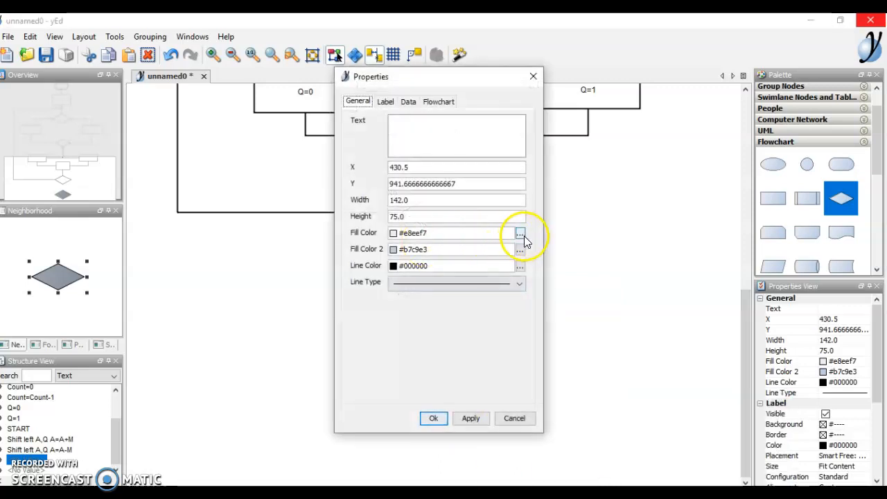
click(522, 236)
click(485, 250)
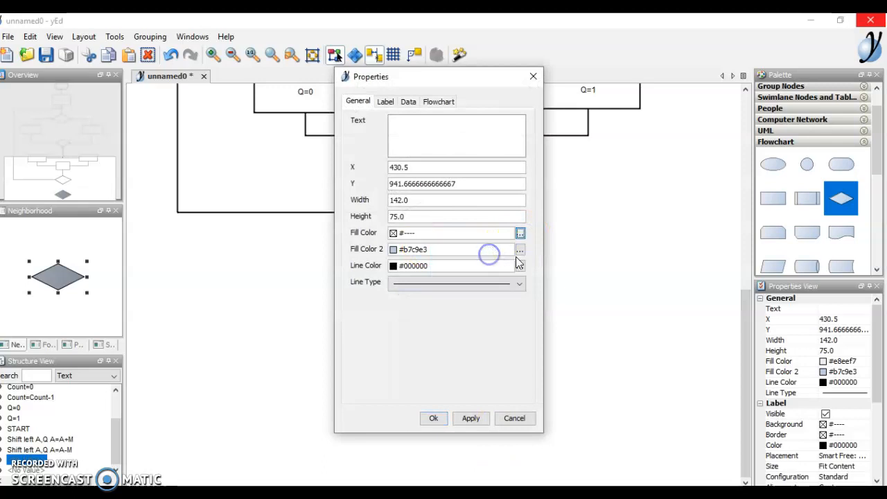
click(520, 250)
click(474, 265)
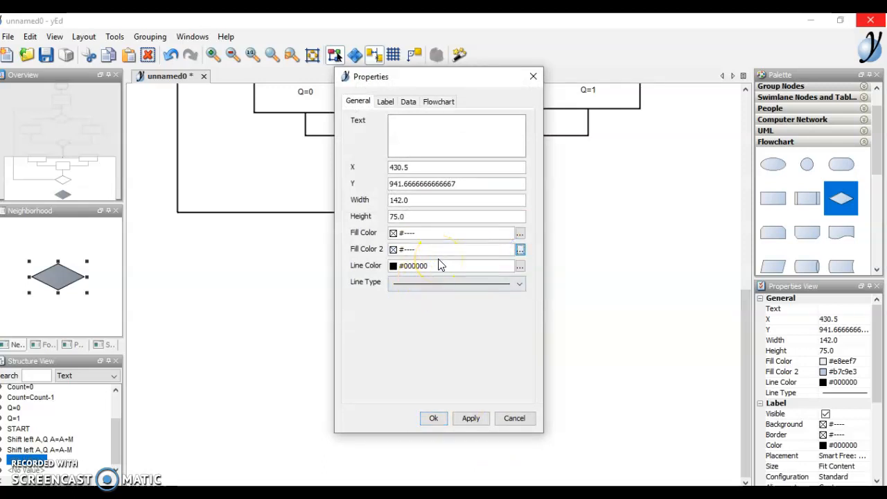
Label the new diamond A<0 and give its outline the second-thinnest solid line type, applying the properties
click(439, 122)
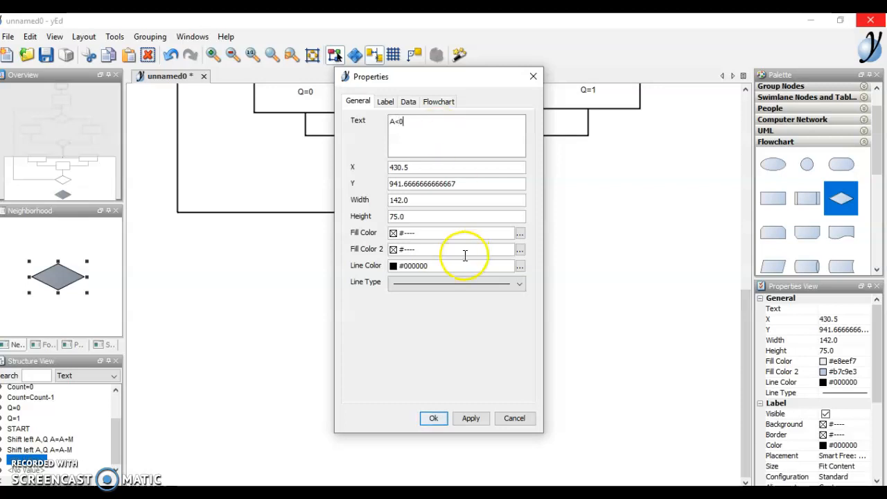
click(512, 284)
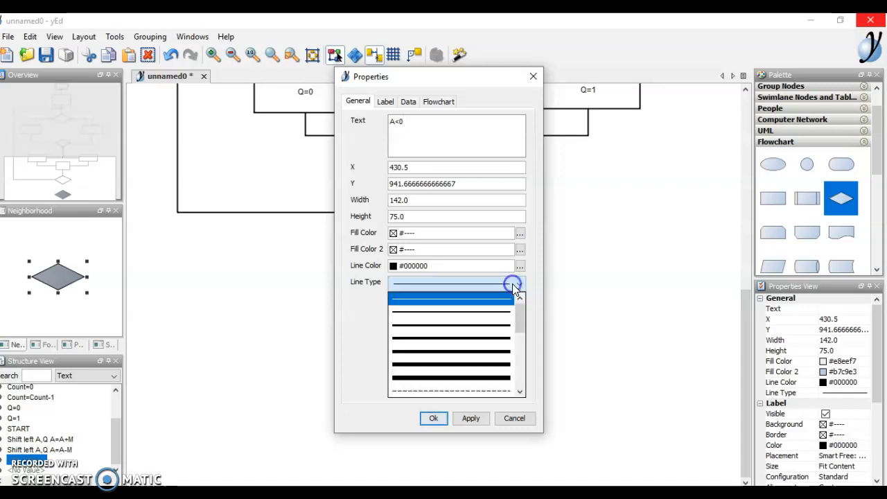
click(484, 310)
click(435, 418)
click(471, 419)
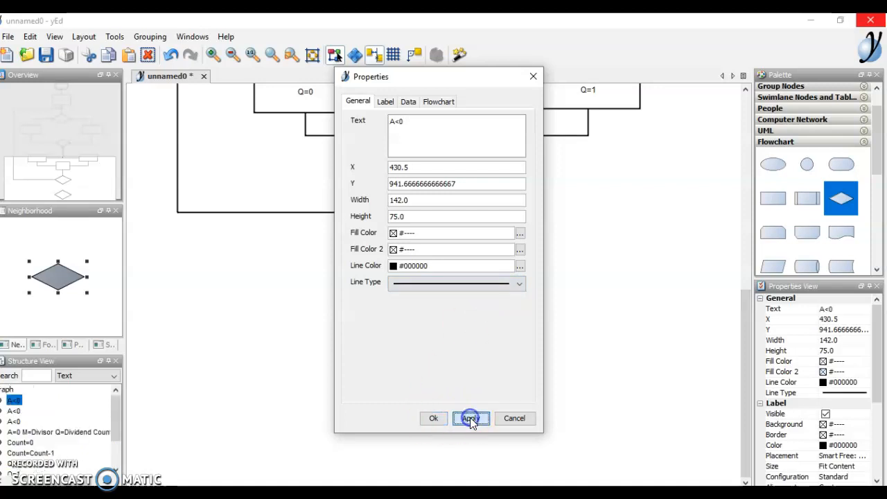
click(430, 420)
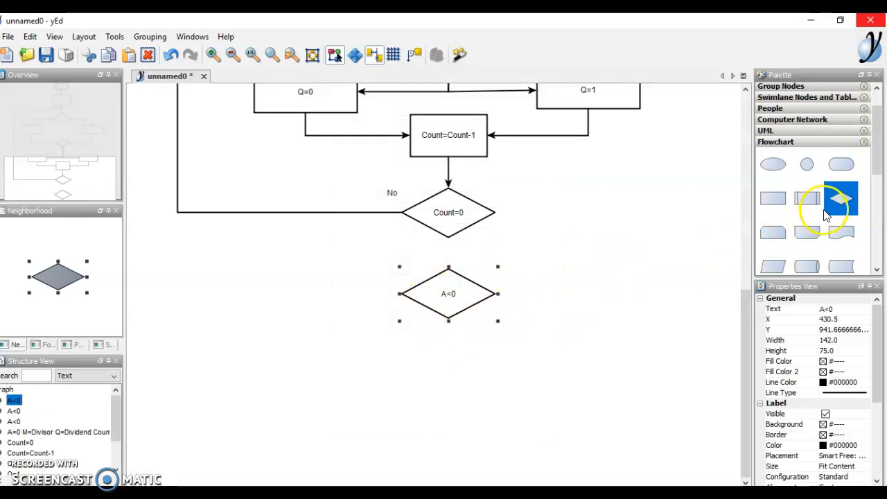
click(486, 386)
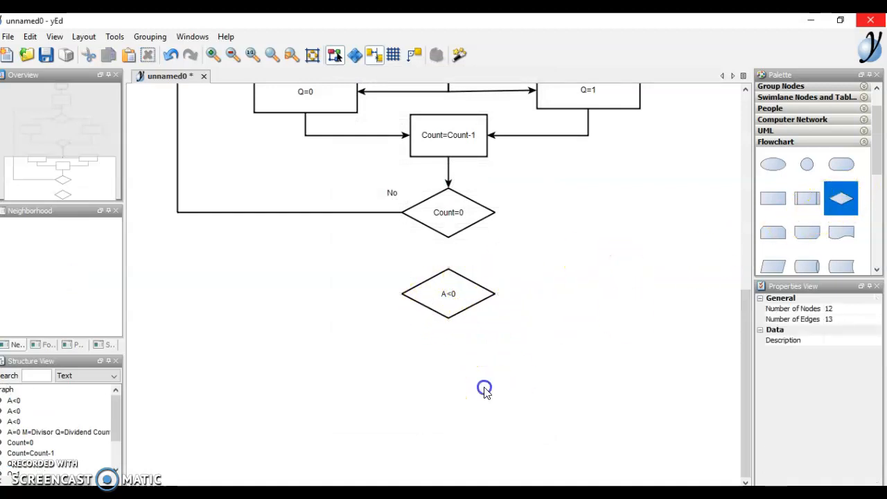
click(485, 386)
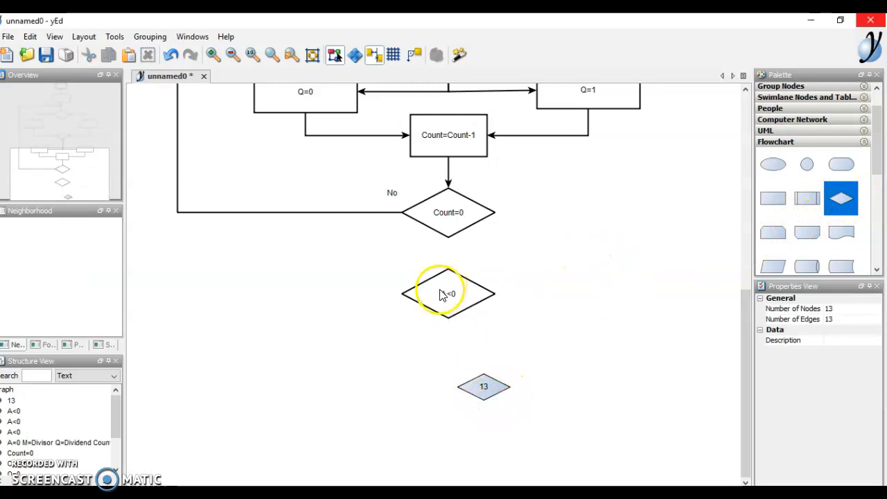
click(481, 385)
key(Delete)
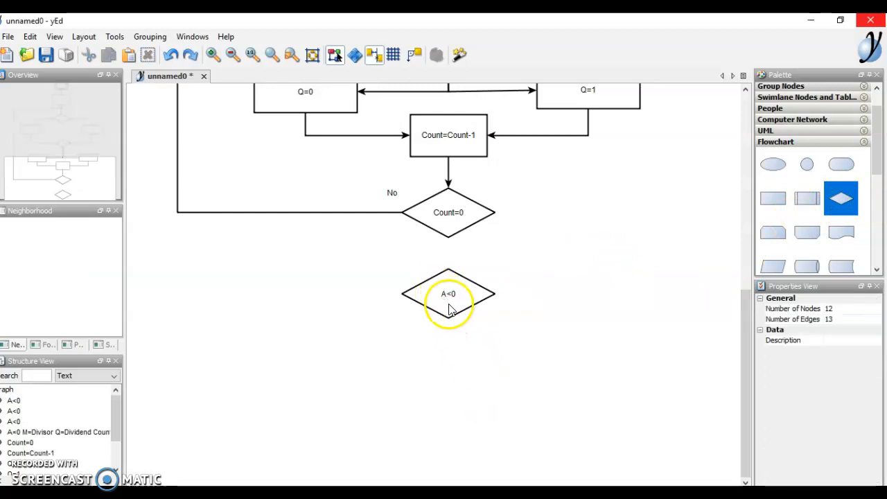
Connect the Count=0 decision to the A<0 diamond below with an arrow and set its line type to the second-thinnest solid line
click(449, 234)
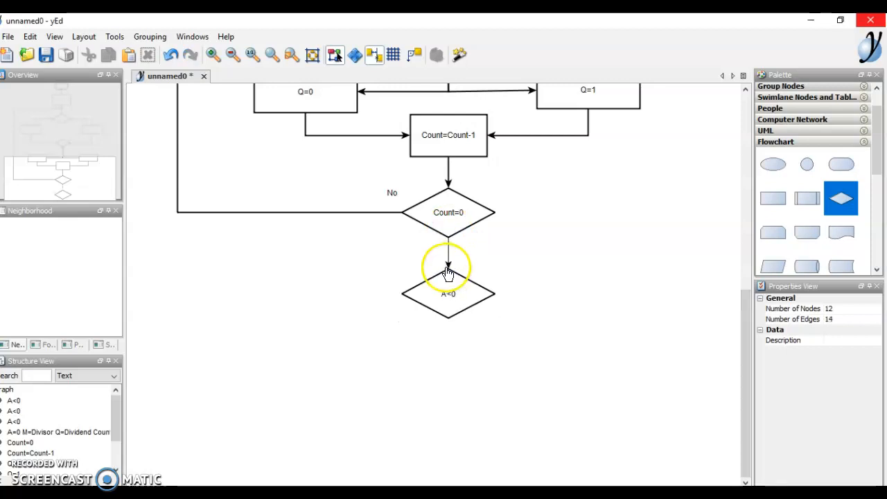
click(450, 256)
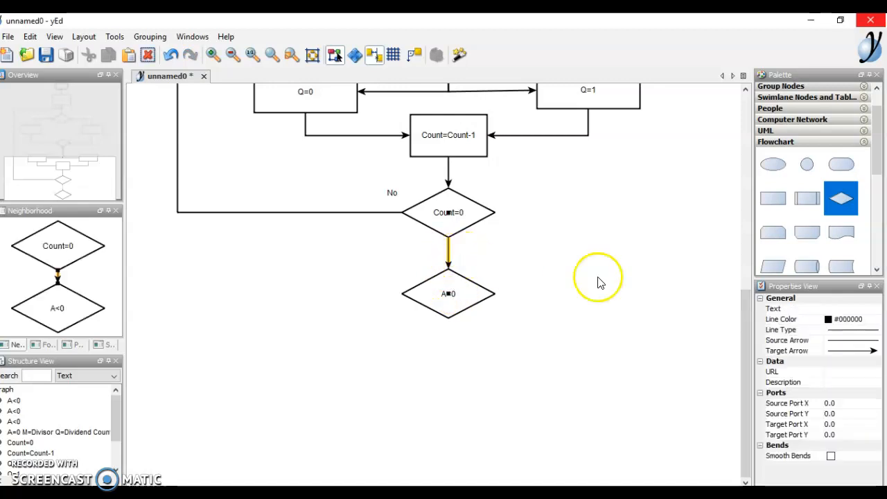
click(845, 341)
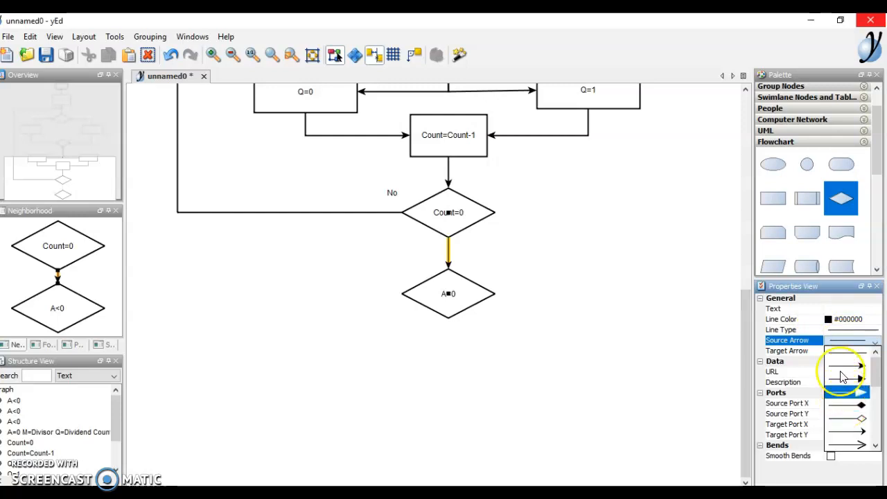
click(832, 331)
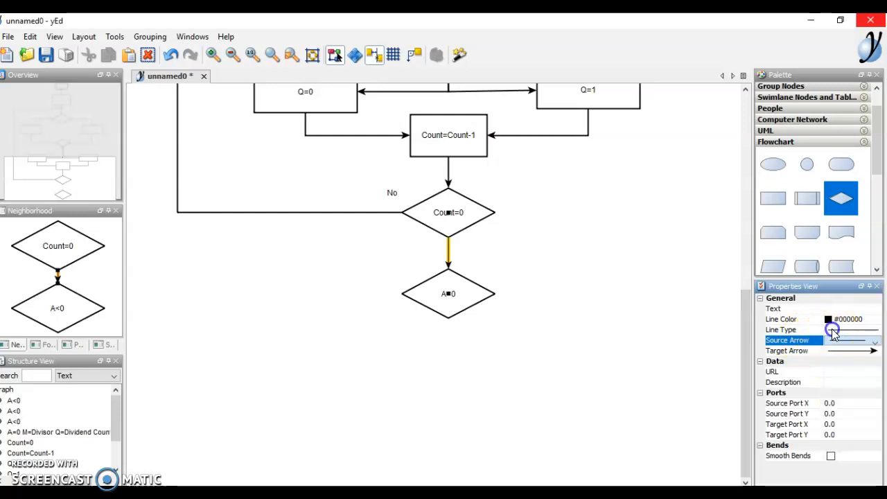
click(844, 330)
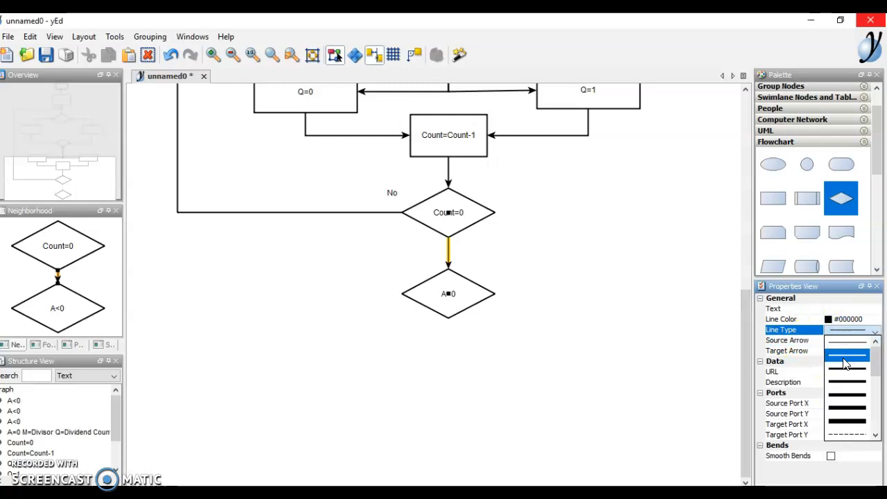
click(844, 357)
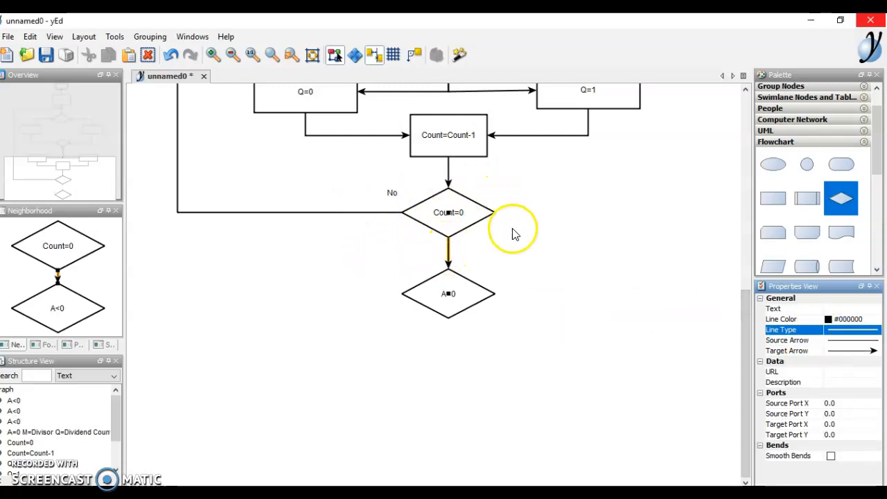
click(459, 297)
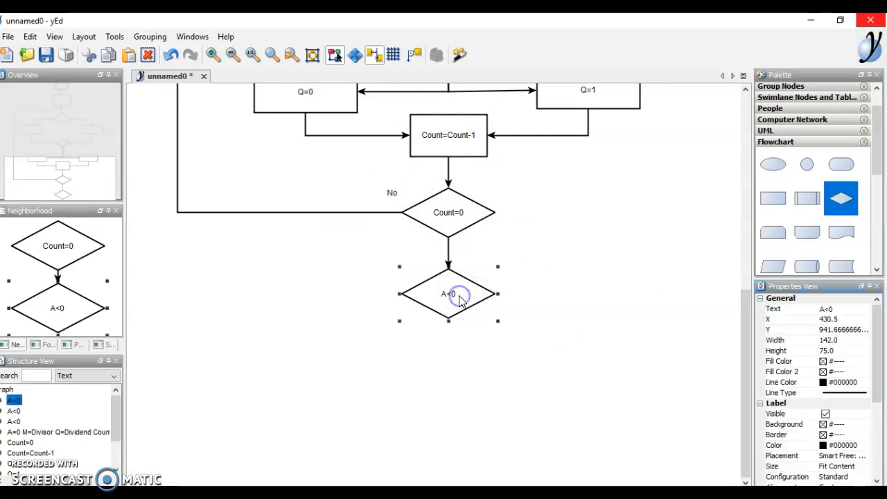
Add the label Yes to the arrow running from the Count=0 decision to the A<0 diamond
click(448, 248)
right_click(448, 248)
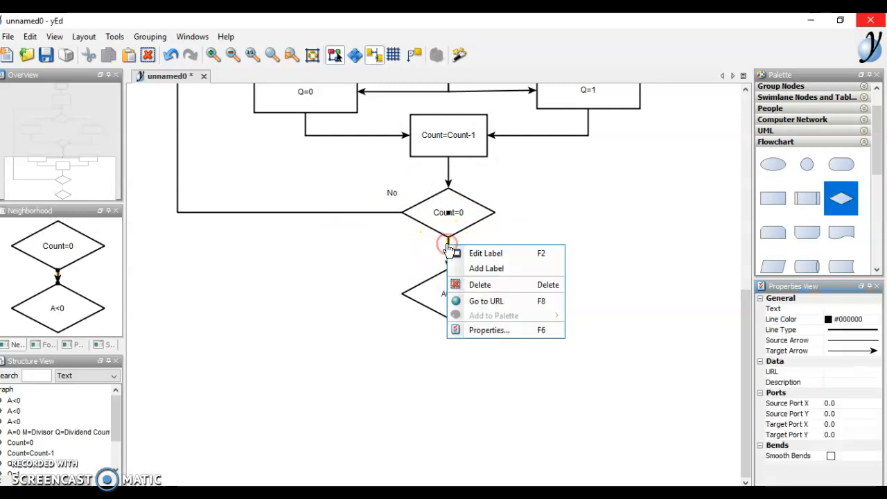
click(476, 271)
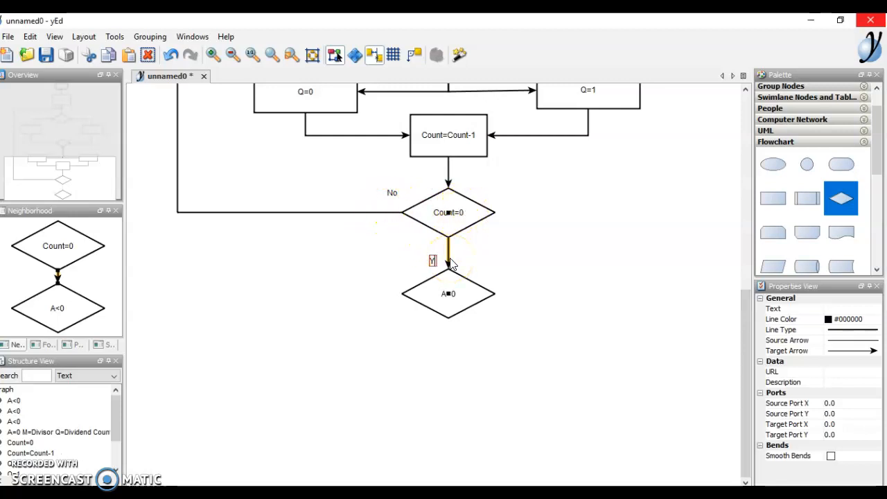
key(Return)
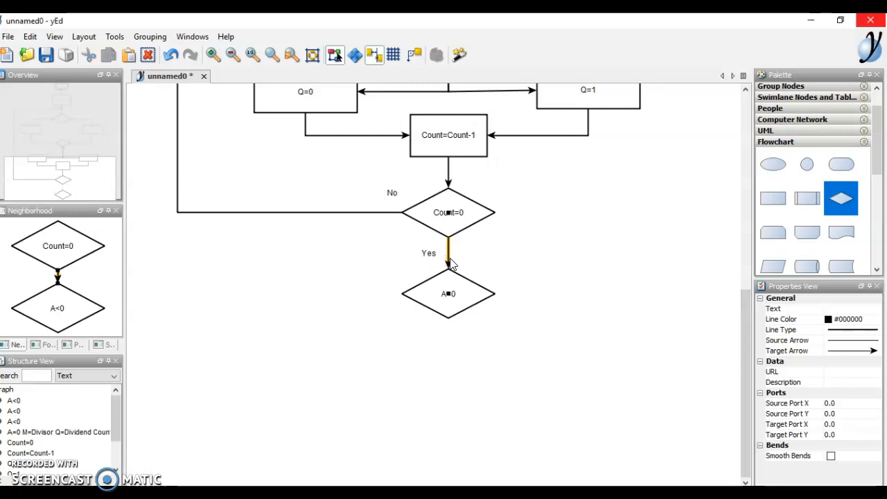
click(428, 253)
mouse_move(432, 245)
mouse_down()
mouse_move(463, 253)
mouse_move(435, 248)
mouse_up()
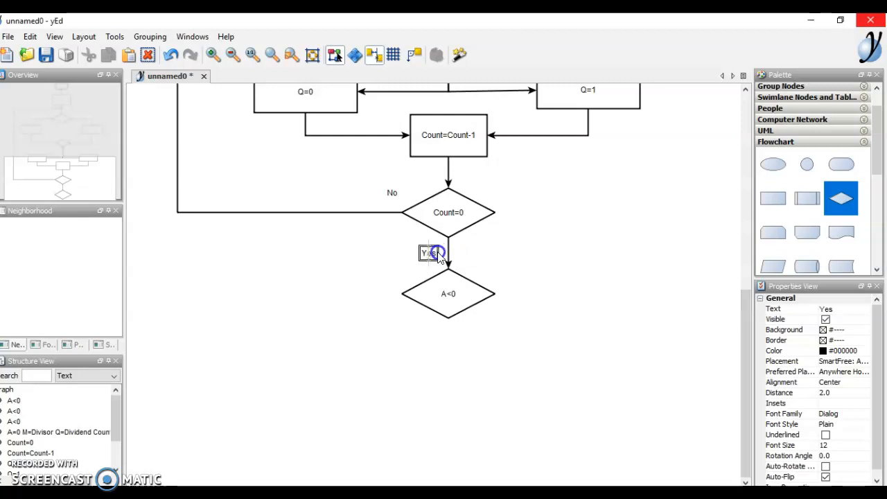
click(509, 246)
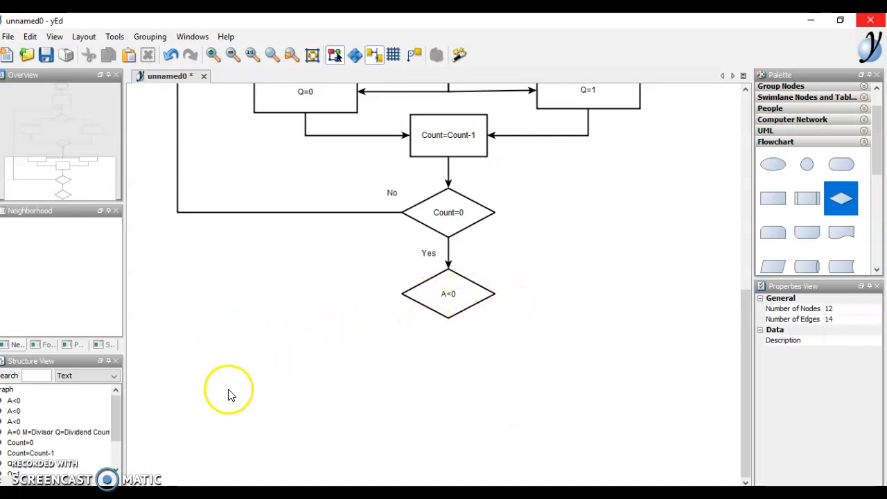
Add a process rectangle about 117 by 64 to the left of the A<0 diamond and set both of its fill colors to no color
drag(770, 201, 321, 325)
drag(280, 298, 282, 297)
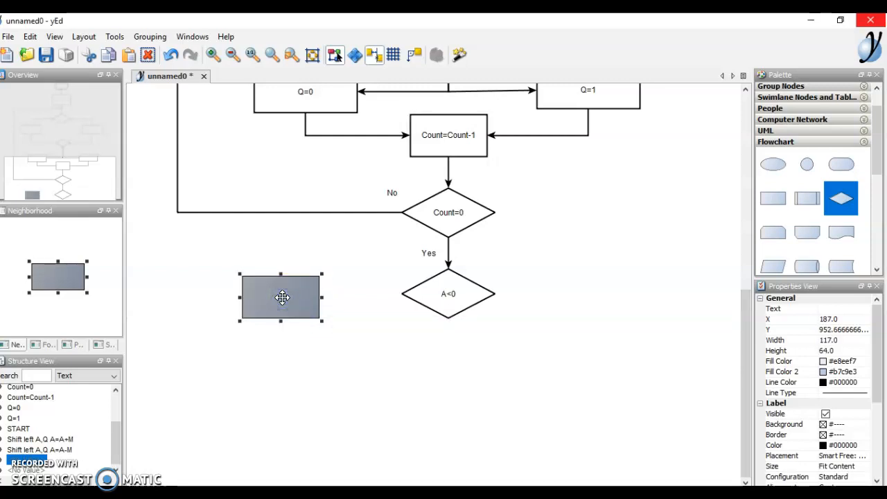
right_click(282, 297)
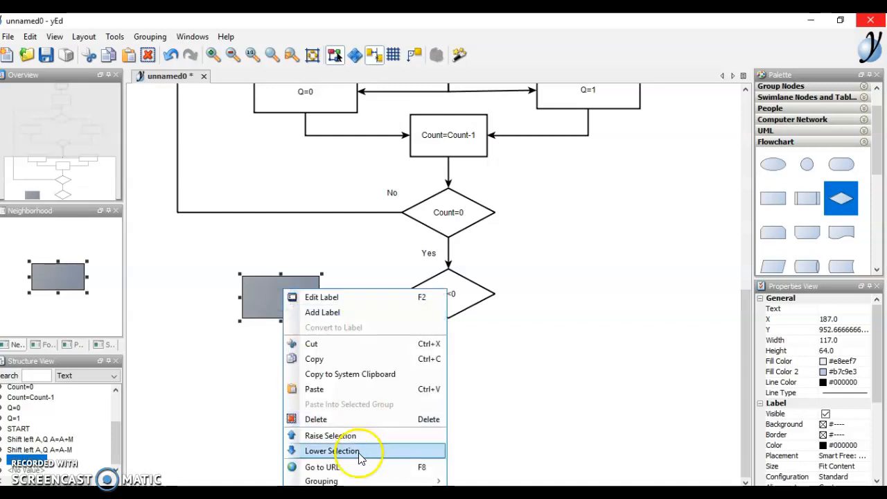
click(312, 494)
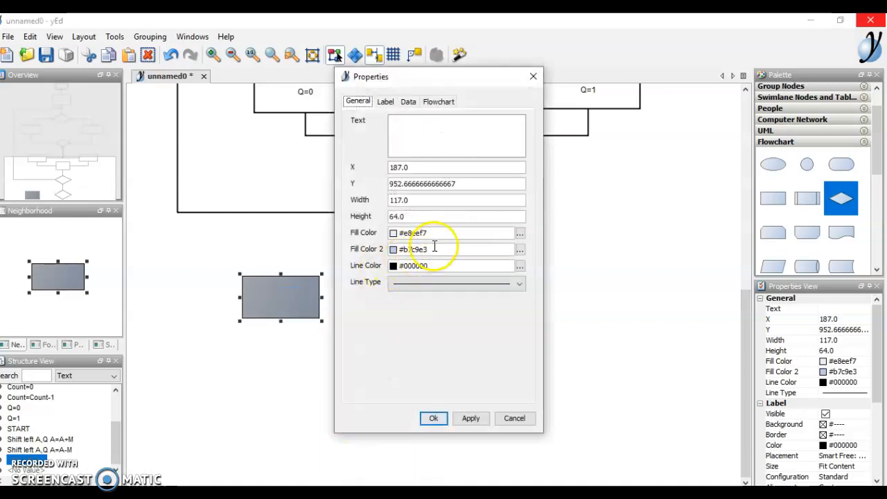
click(520, 234)
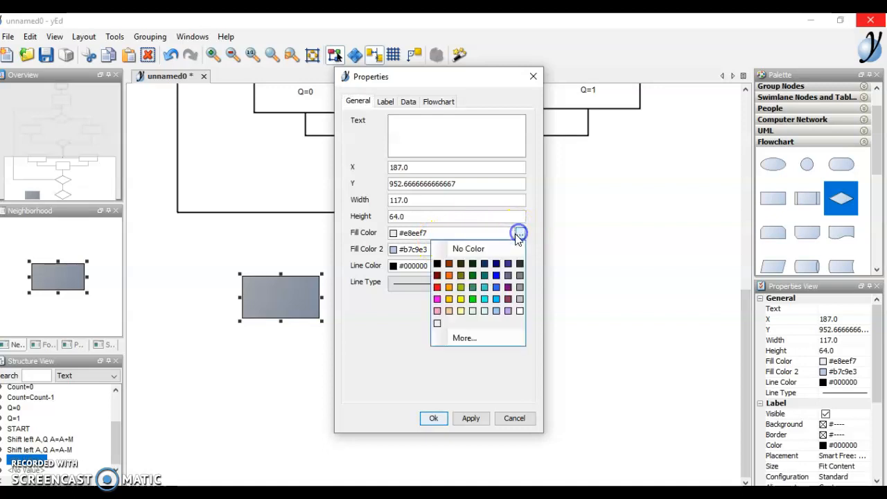
click(490, 248)
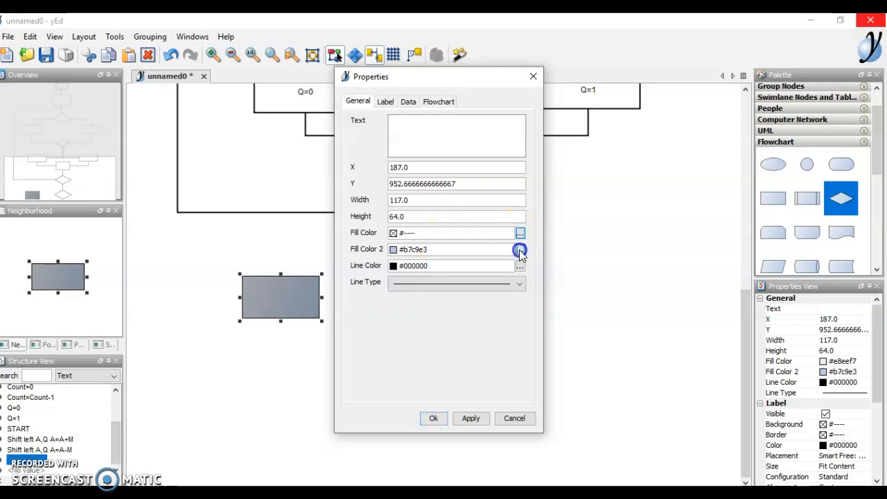
click(520, 249)
click(504, 263)
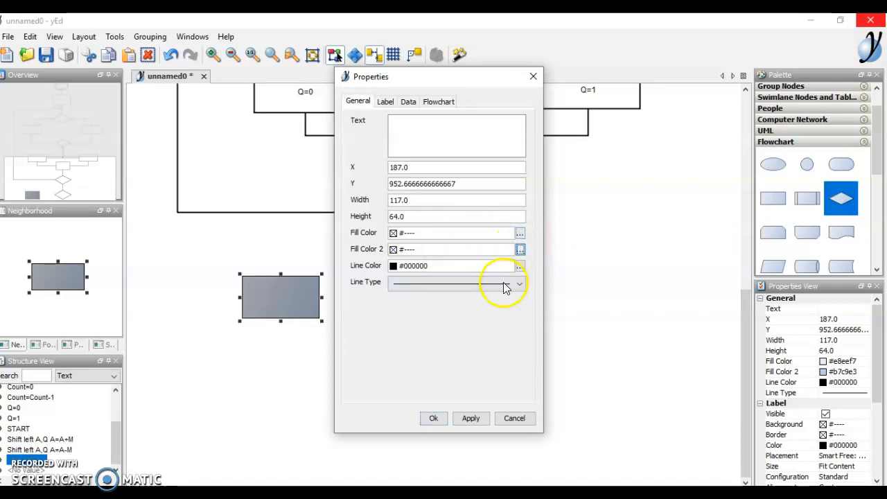
Give the new rectangle the second-thinnest solid line type and the text A=A+M, applying the properties
click(512, 285)
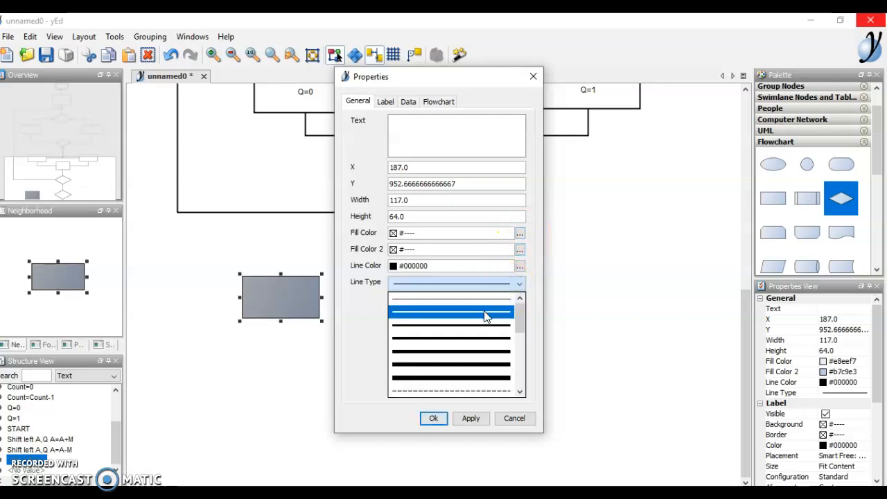
click(485, 313)
click(462, 130)
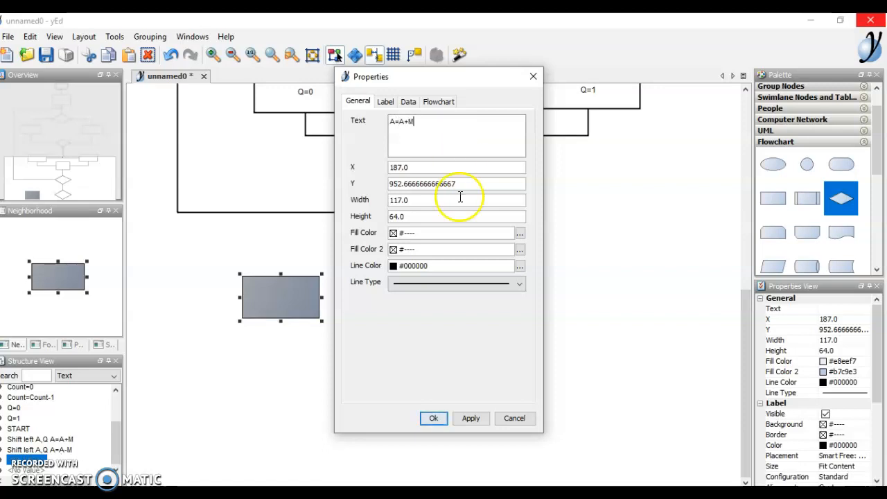
click(470, 418)
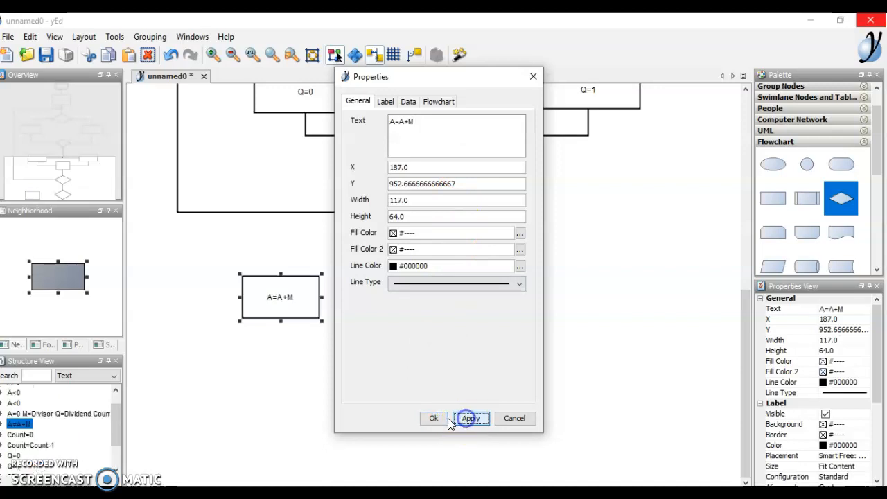
click(433, 418)
Connect the A<0 diamond to the A=A+M rectangle with an arrow
click(426, 296)
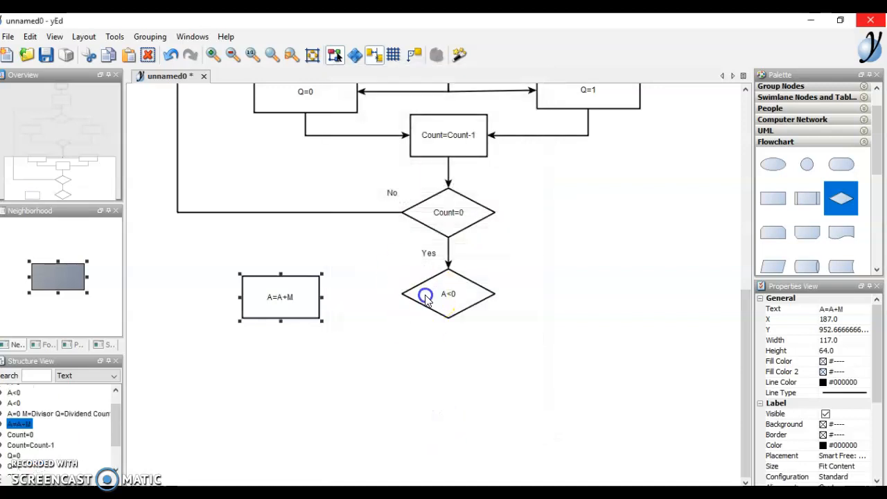
drag(353, 297, 314, 300)
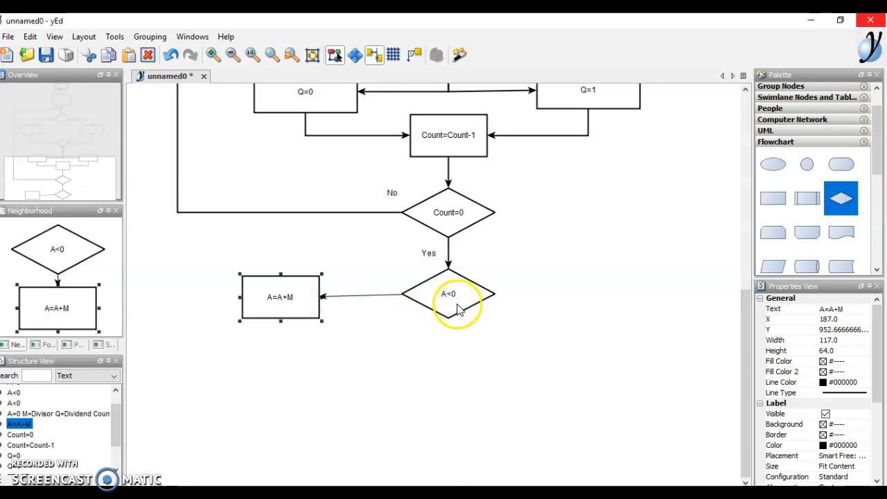
Add a rounded terminator shape below the A<0 diamond, enlarge it to 122 by 58 and centre it under the diamond
click(842, 171)
drag(842, 172, 449, 371)
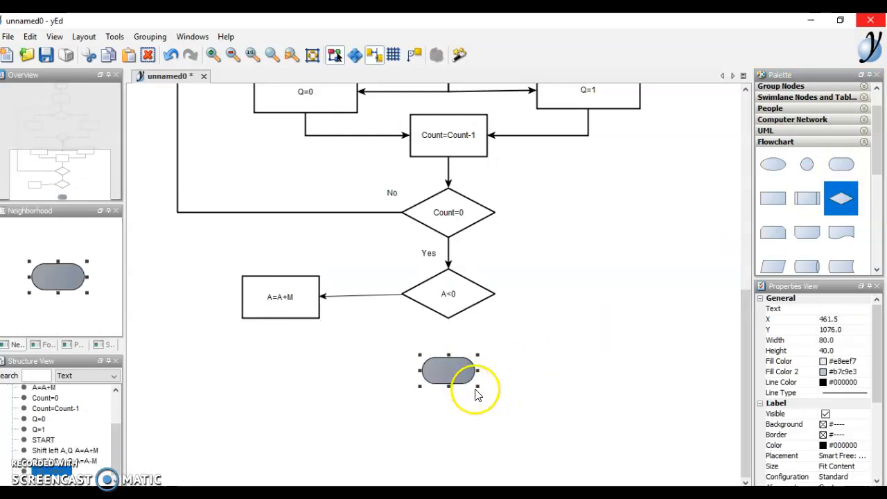
drag(477, 387, 504, 396)
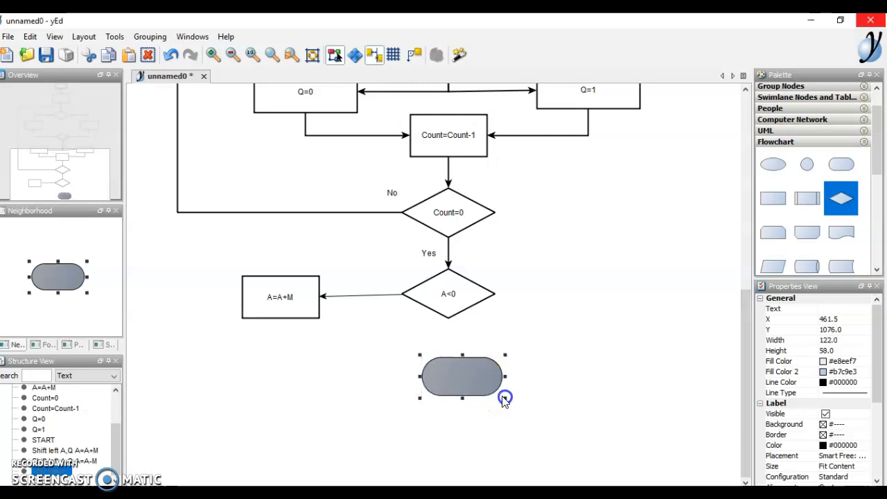
drag(469, 372, 457, 377)
Open the terminator's properties and set both Fill Color and Fill Color 2 to no color
right_click(456, 376)
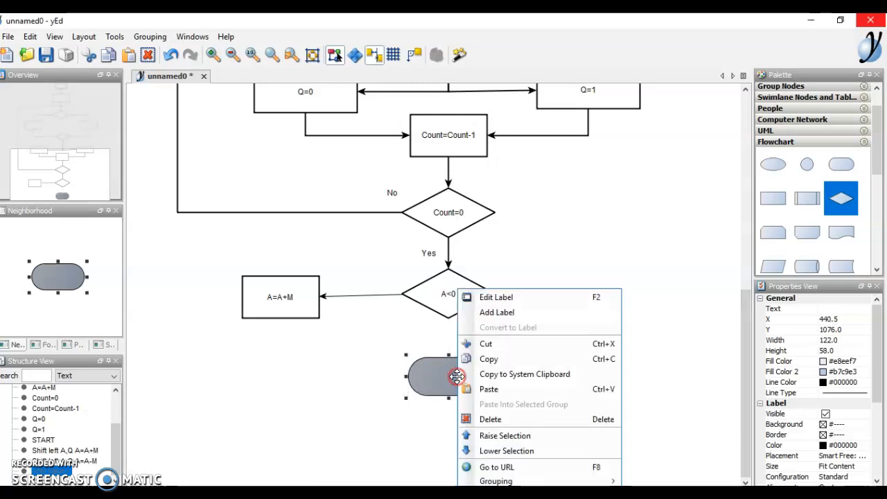
click(496, 496)
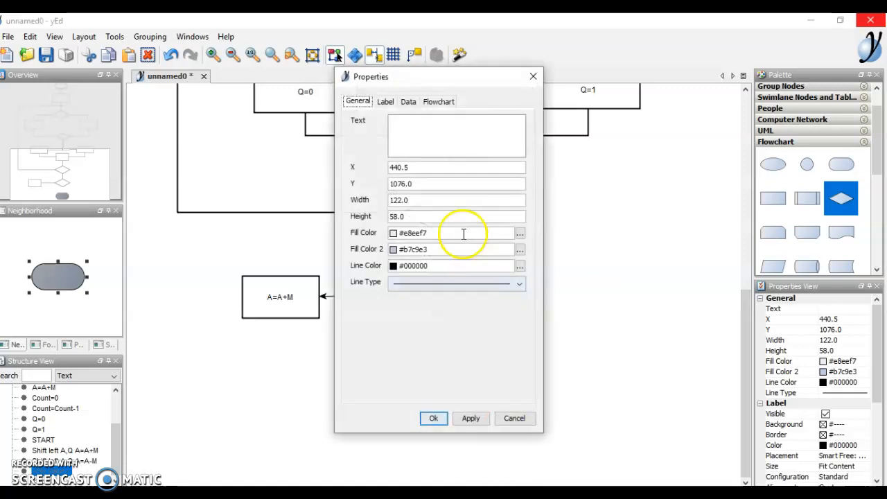
click(519, 234)
click(478, 248)
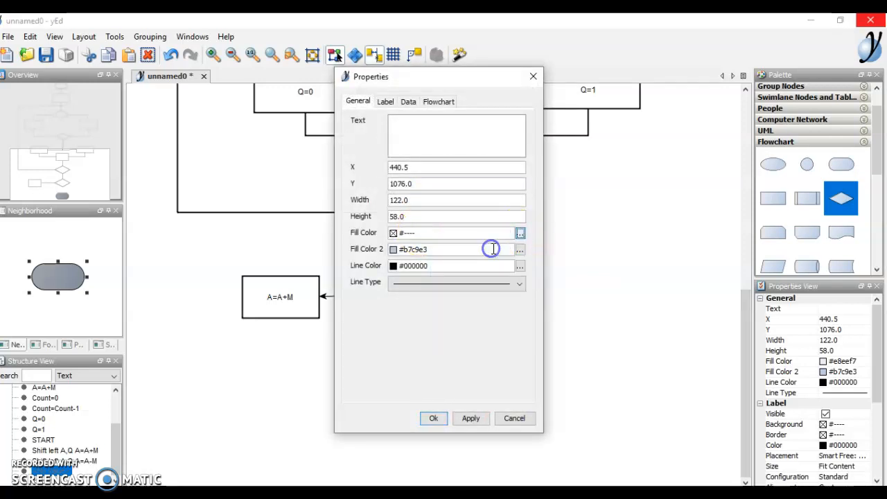
click(521, 250)
click(494, 264)
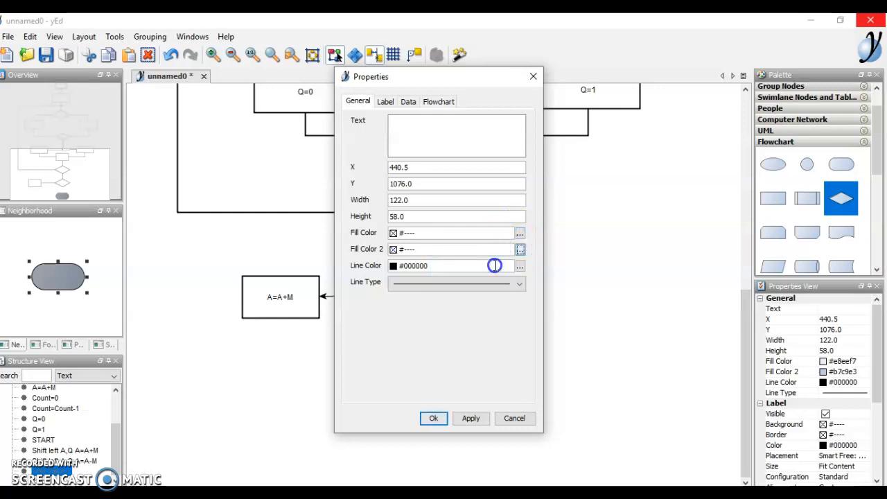
Set the terminator's outline to the second-thinnest solid line type and its text to END, applying the properties
click(518, 284)
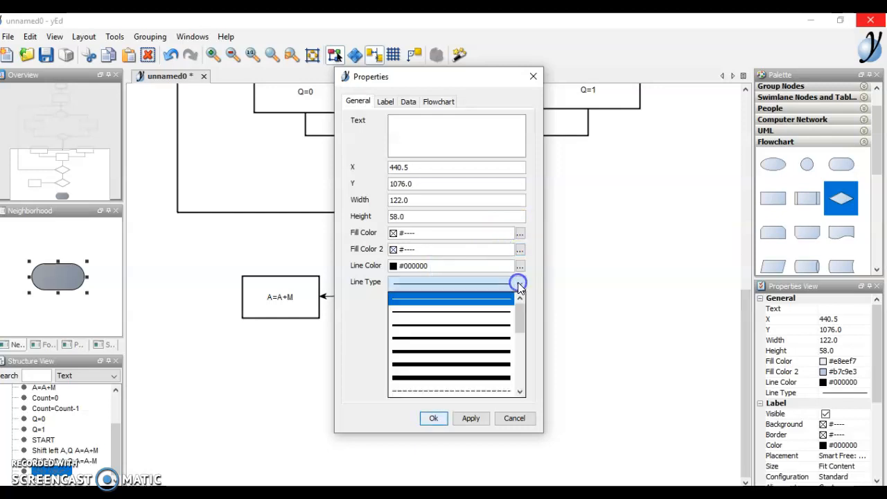
click(494, 311)
click(465, 128)
text(E)
text(D)
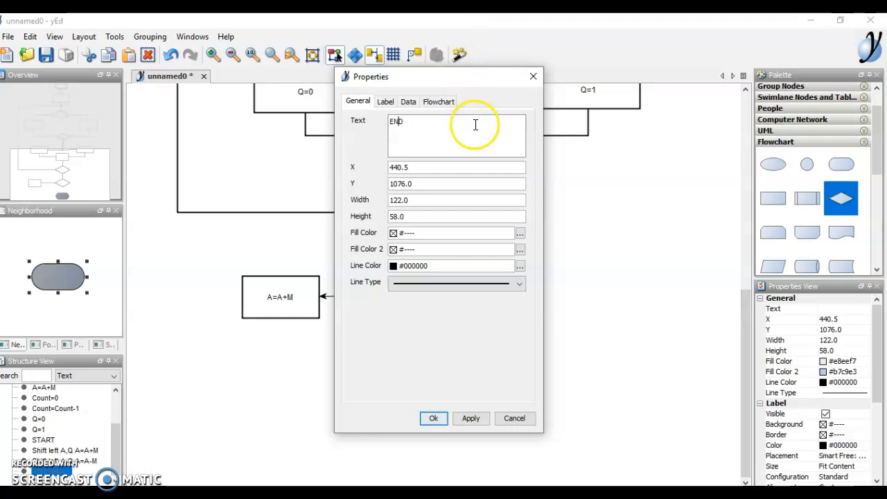
click(473, 418)
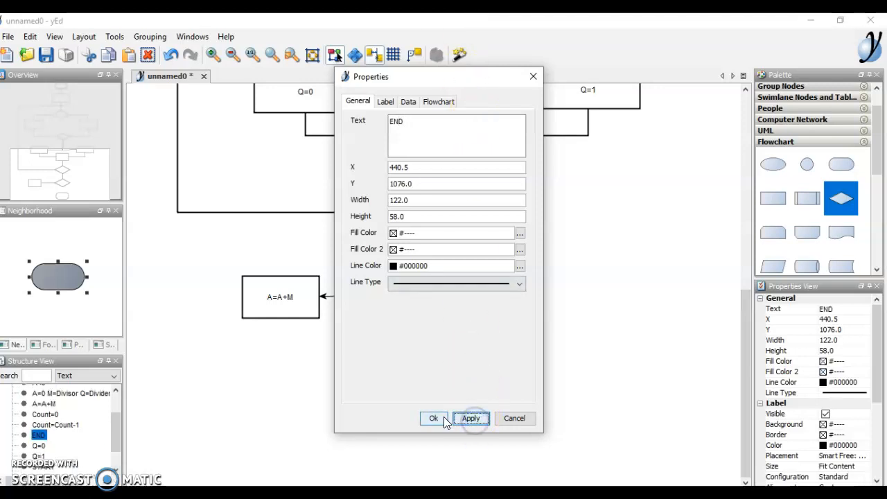
click(433, 417)
Connect A<0 to END with a straight arrow and A=A+M to END with an arrow bent at a right angle level with END
drag(449, 306, 450, 328)
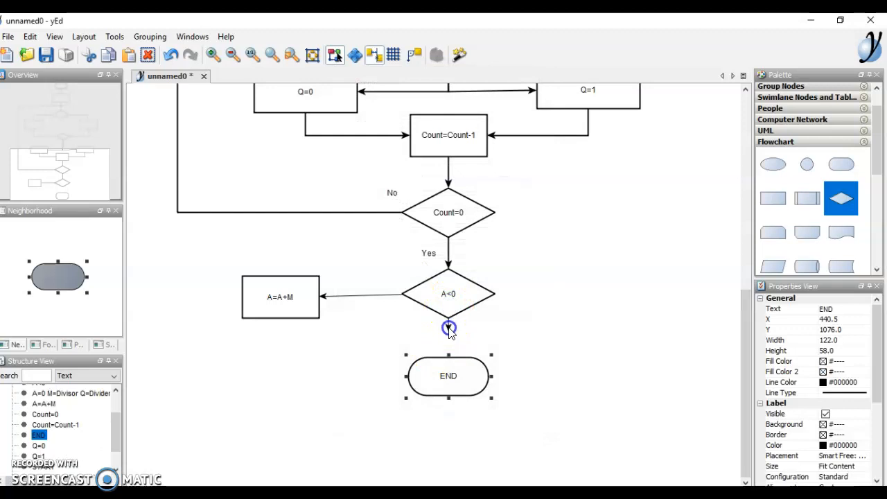
drag(450, 374, 450, 372)
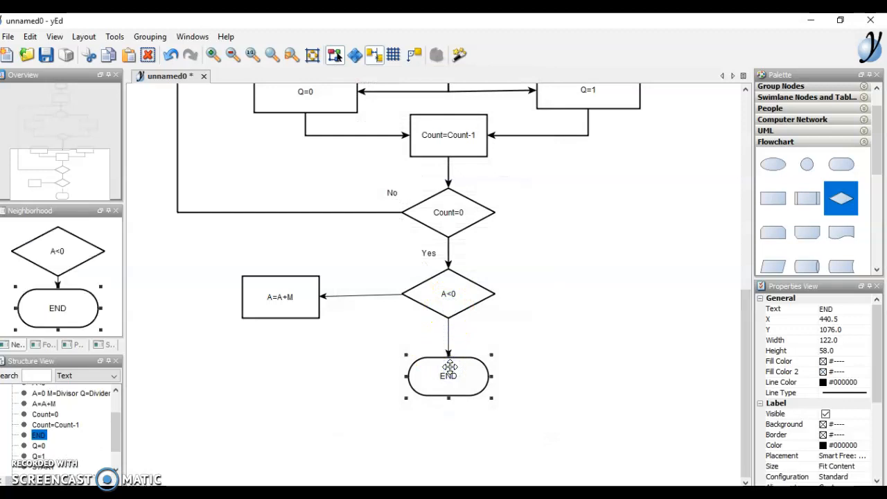
drag(284, 313, 287, 344)
drag(287, 377, 284, 390)
drag(386, 389, 419, 385)
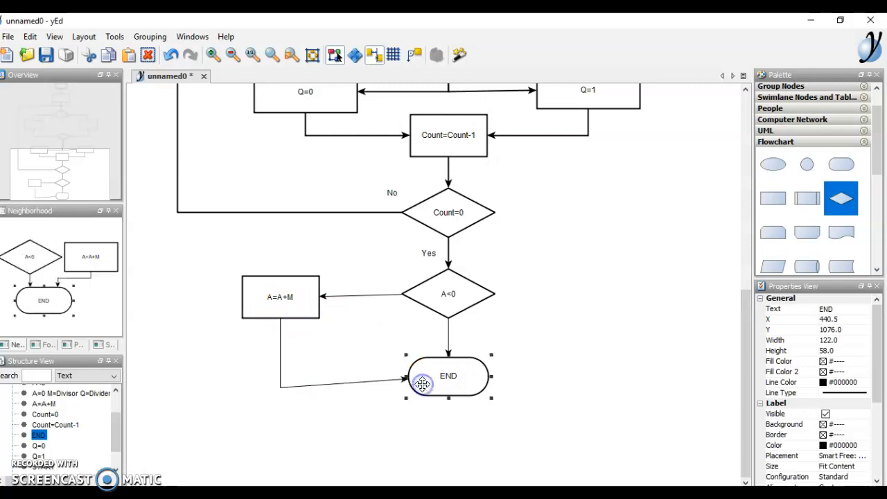
drag(280, 389, 280, 376)
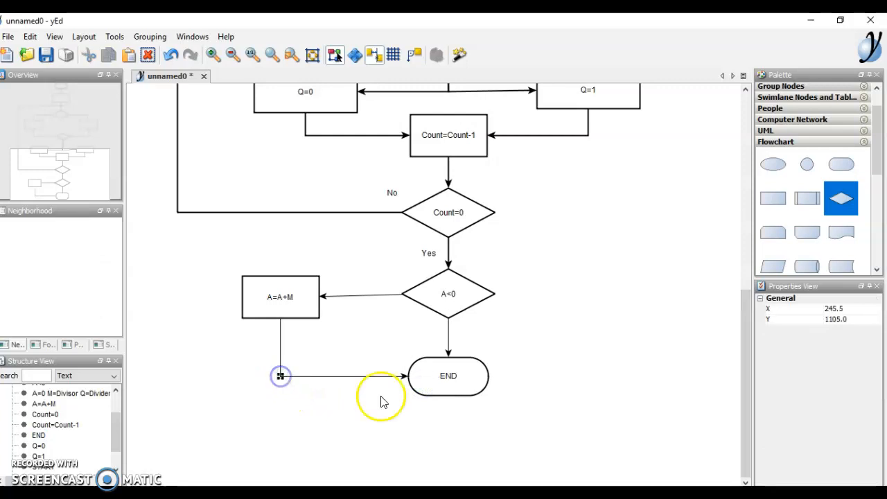
Set the arrows from A<0 to A=A+M, A<0 to END and A=A+M to END to the second-thinnest solid line type
click(367, 297)
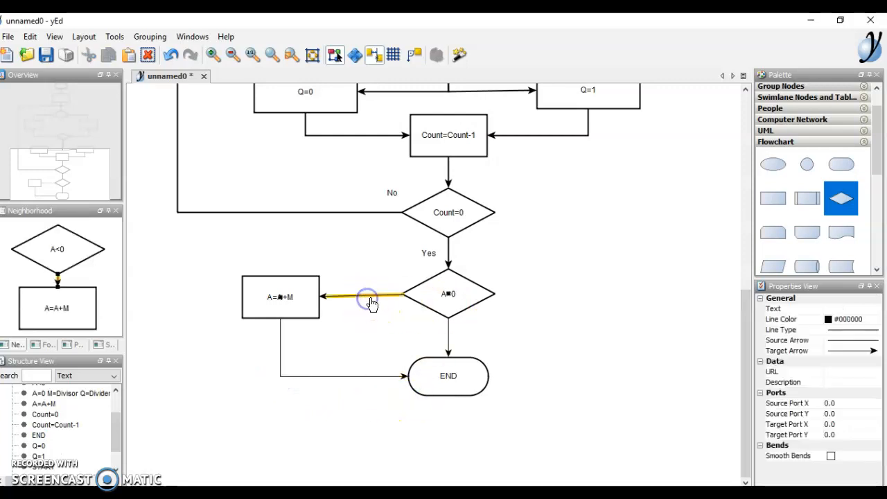
click(849, 330)
click(845, 356)
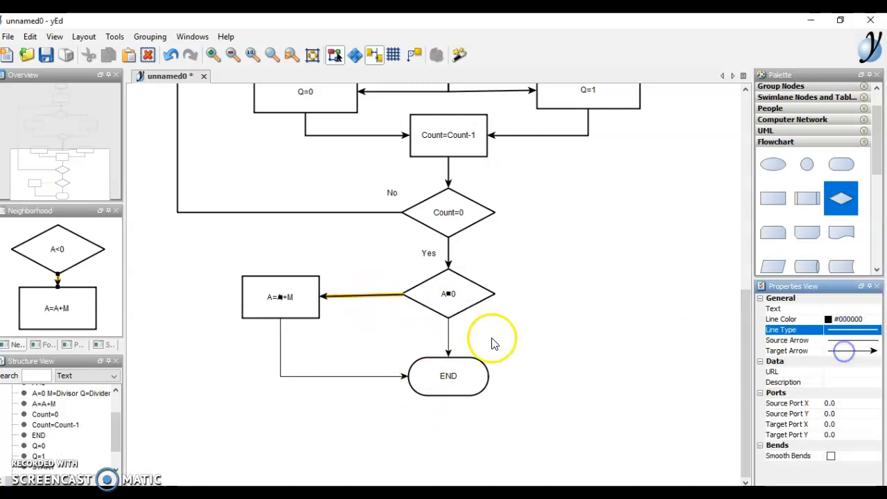
click(448, 335)
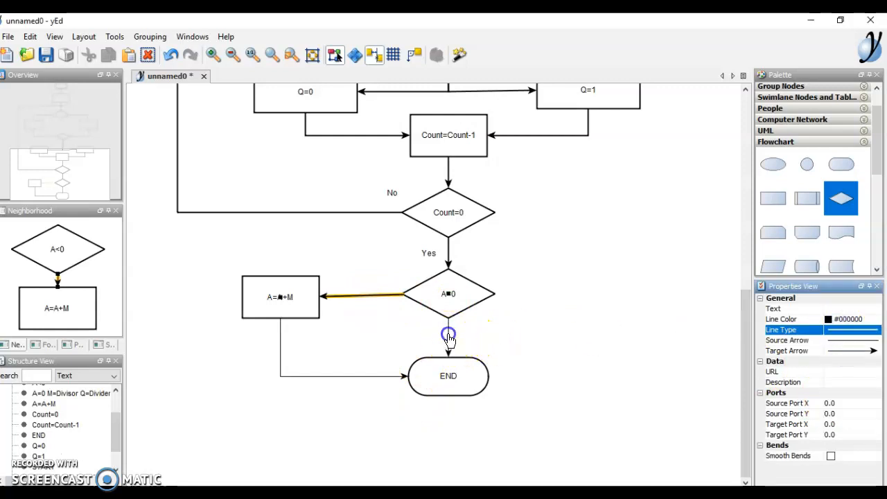
click(832, 332)
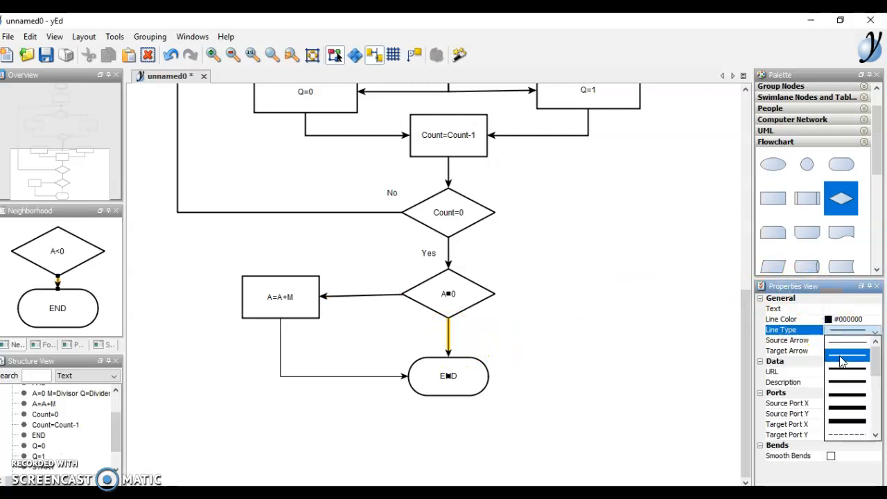
click(840, 356)
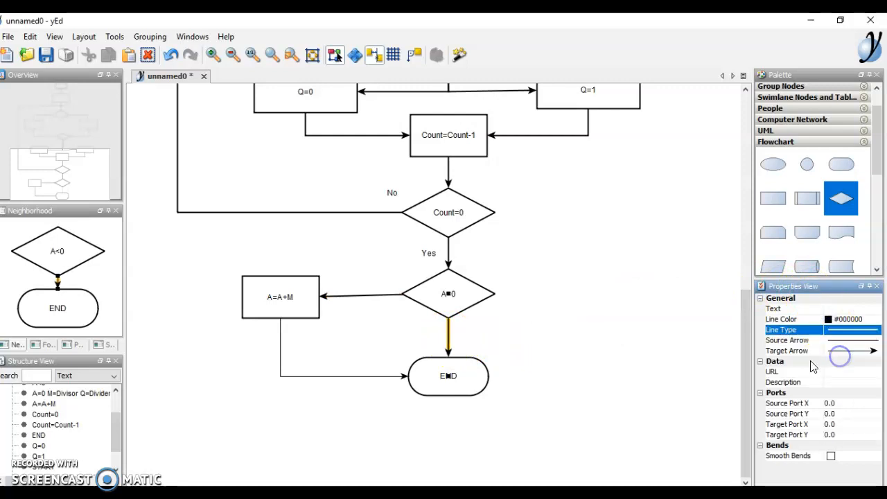
click(363, 376)
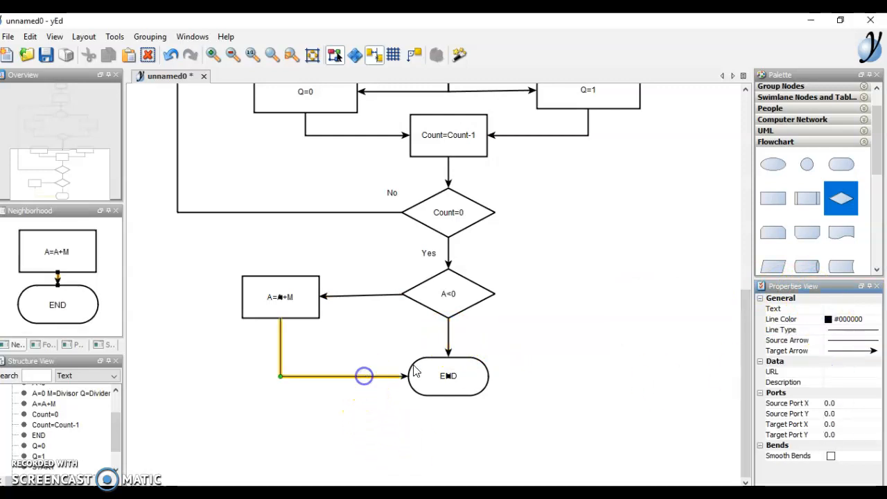
click(853, 330)
click(853, 356)
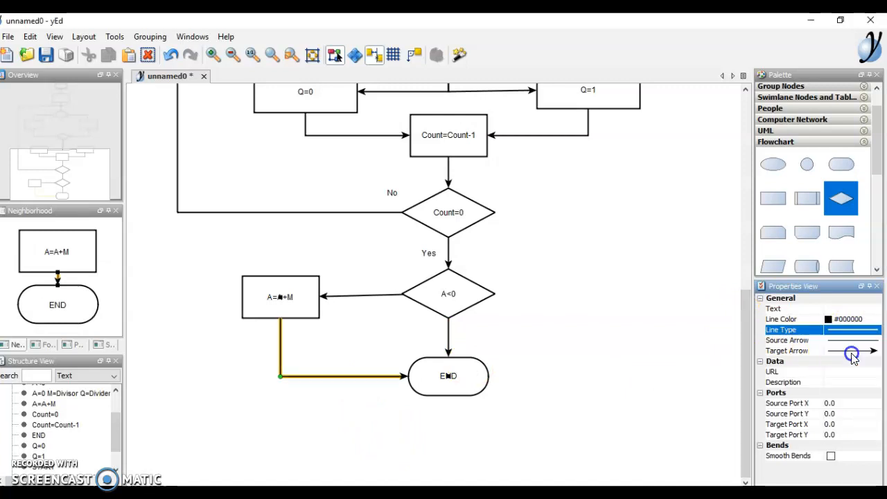
Add the label Yes to the arrow from A<0 to A=A+M and place it above the arrow, close to the diamond
click(367, 297)
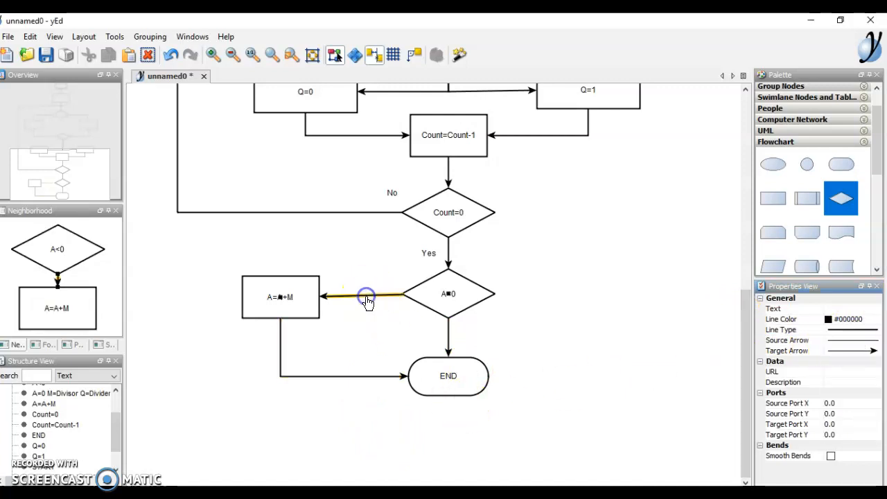
right_click(367, 298)
click(390, 320)
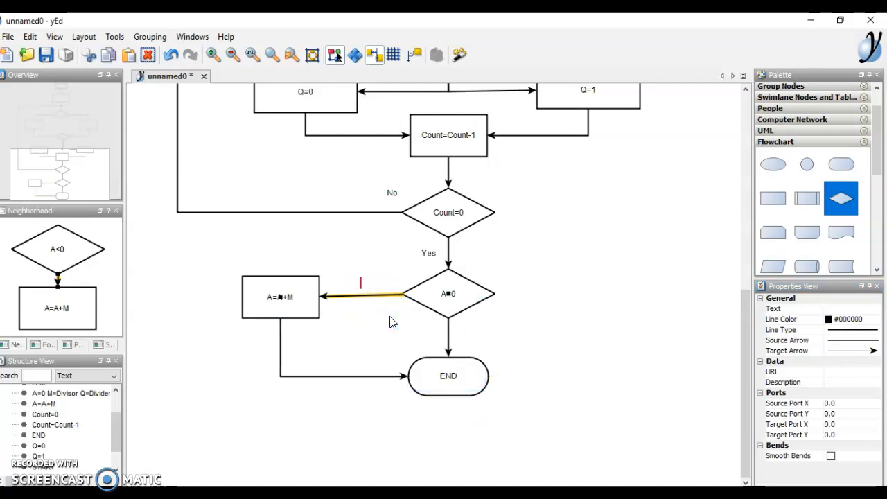
key(Return)
click(360, 276)
drag(362, 276, 362, 287)
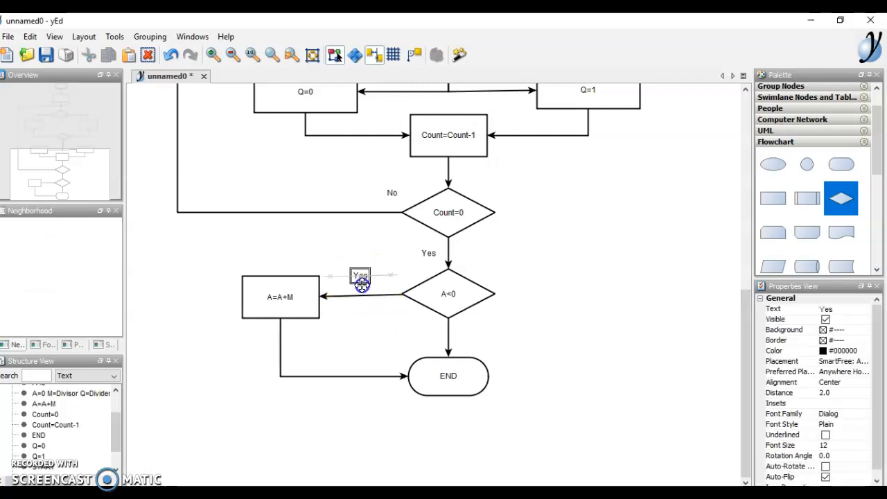
drag(361, 277, 392, 277)
Add the label No to the arrow from A<0 to END and place it to the right of the arrow
click(449, 331)
right_click(449, 331)
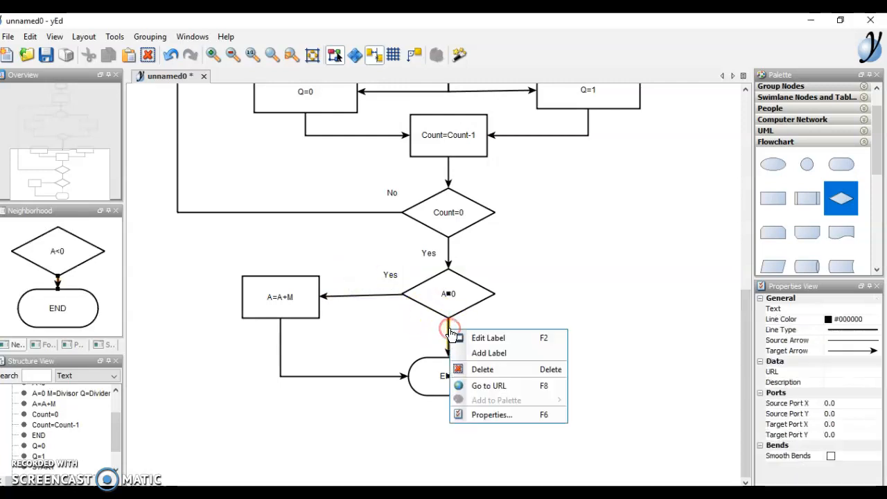
click(476, 353)
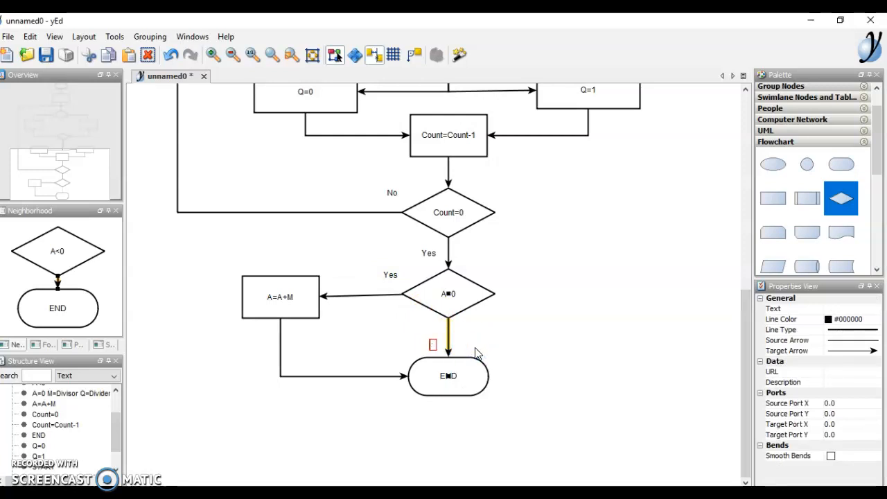
click(468, 352)
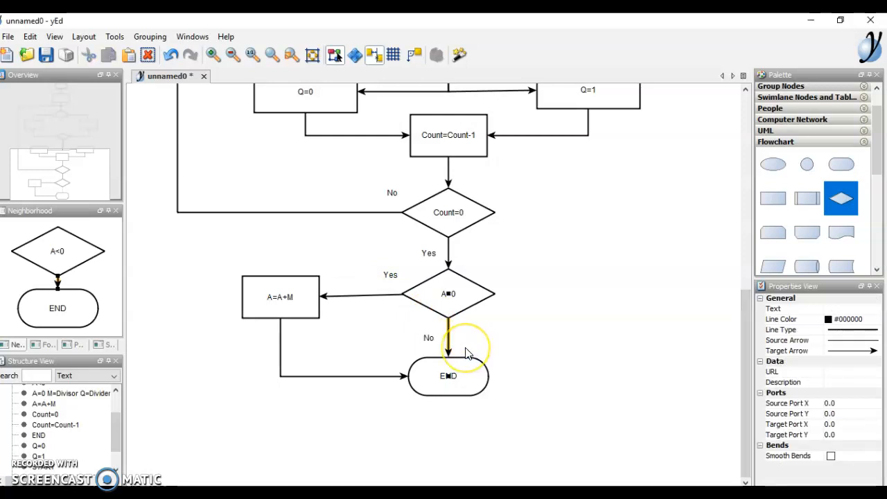
click(430, 340)
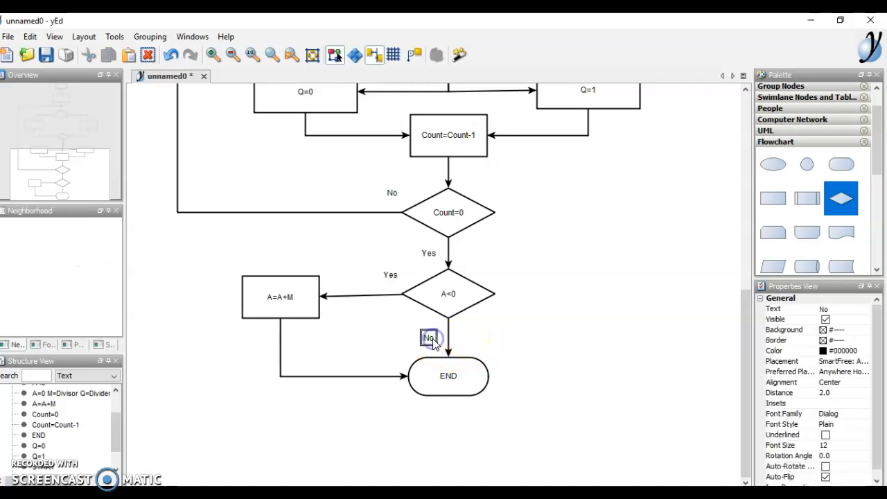
drag(436, 332, 462, 328)
click(531, 326)
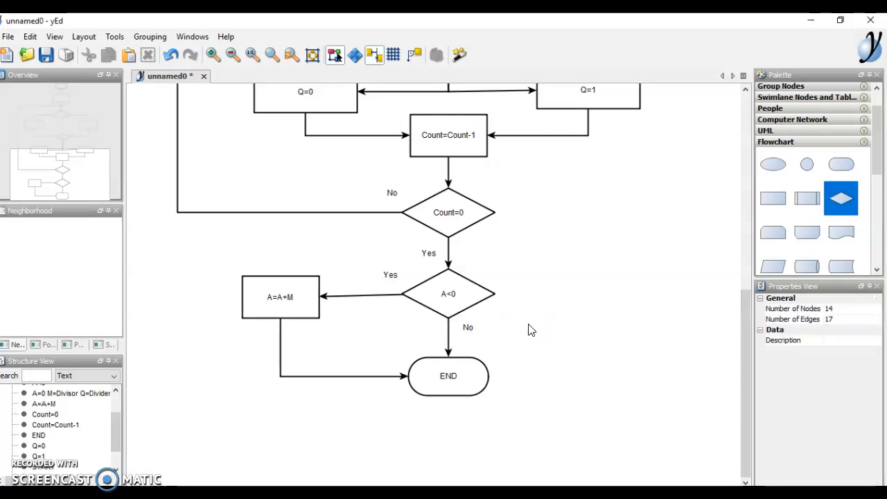
Search the diagram structure for Count=0, bring that node into view on the canvas and deselect it
drag(747, 364, 738, 414)
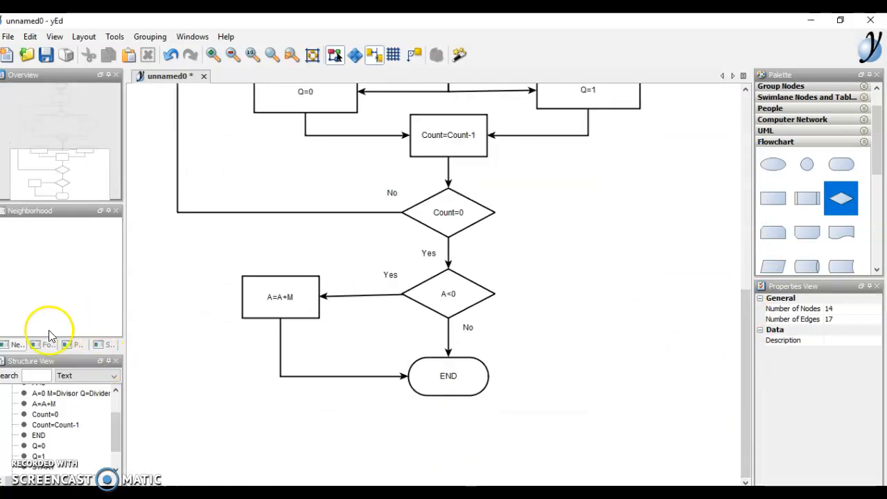
mouse_move(116, 427)
mouse_down()
mouse_move(119, 400)
mouse_move(118, 422)
mouse_up()
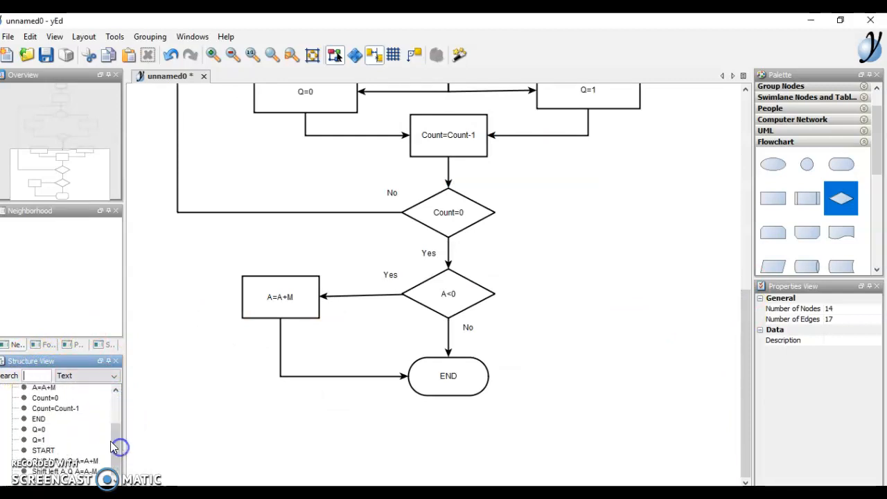
drag(114, 463, 114, 444)
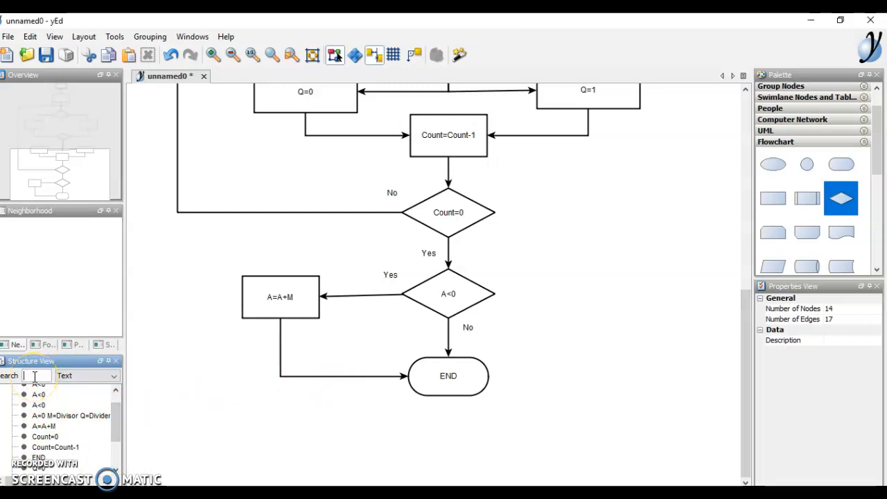
text(Co)
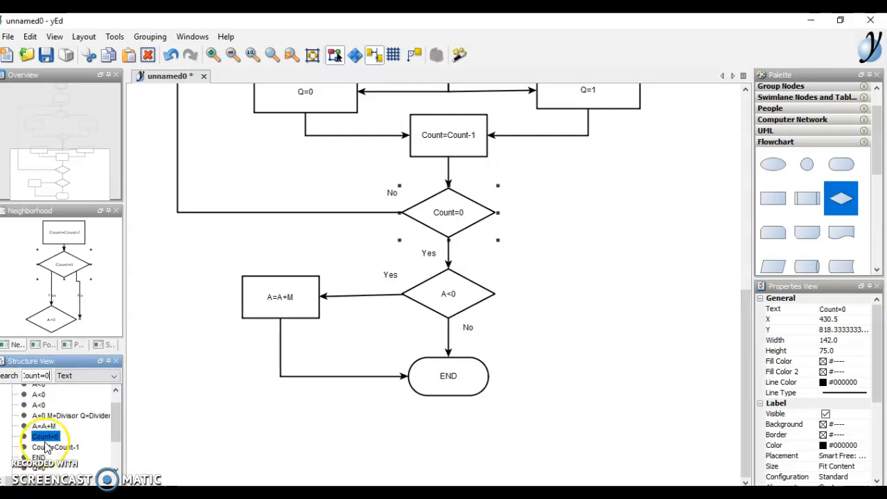
click(50, 438)
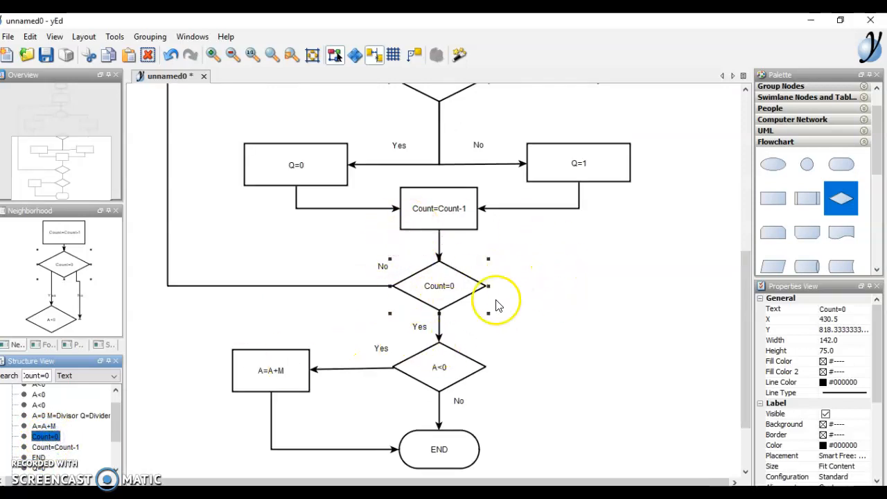
click(538, 322)
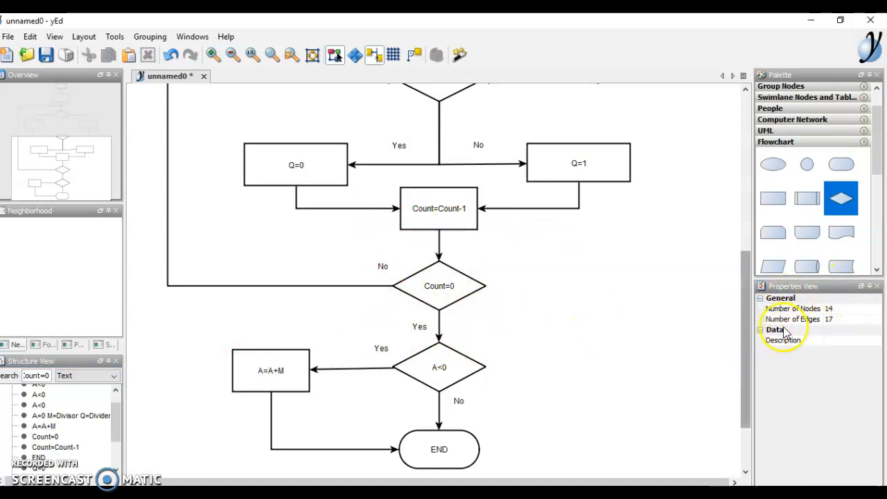
Review the upper part of the flowchart, and switch to the assignment PDF in Adobe Reader to examine its division and multiplication flowcharts
drag(748, 319, 721, 143)
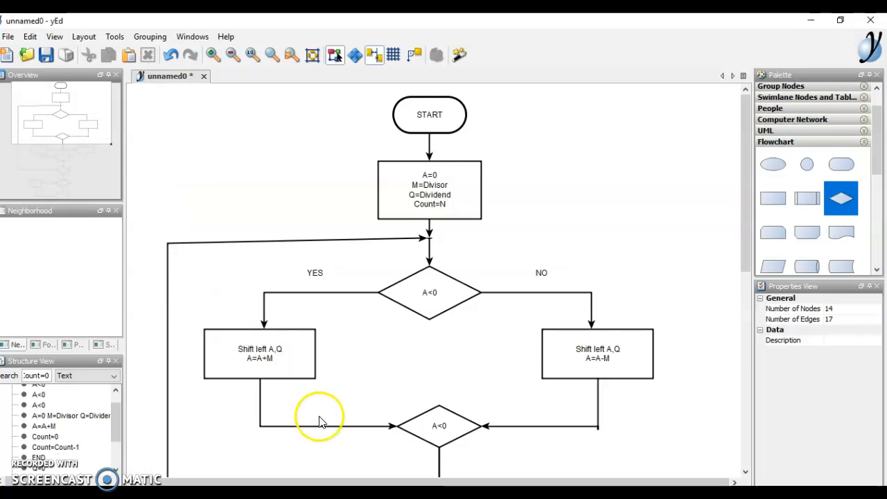
mouse_move(360, 495)
click(358, 450)
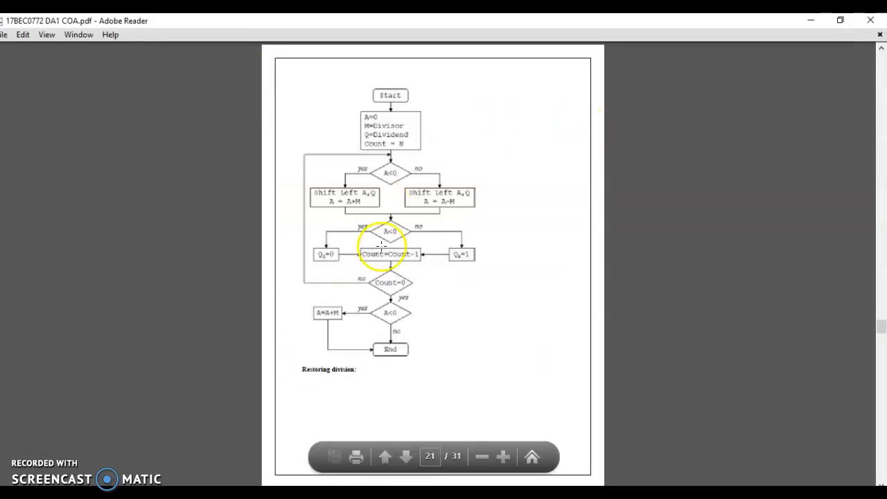
scroll(371, 258, down, 5)
scroll(372, 258, up, 3)
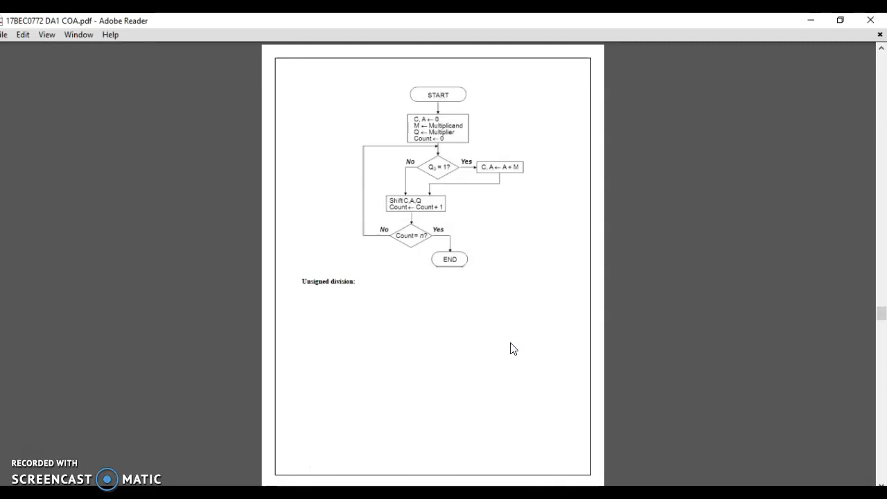
scroll(414, 305, up, 5)
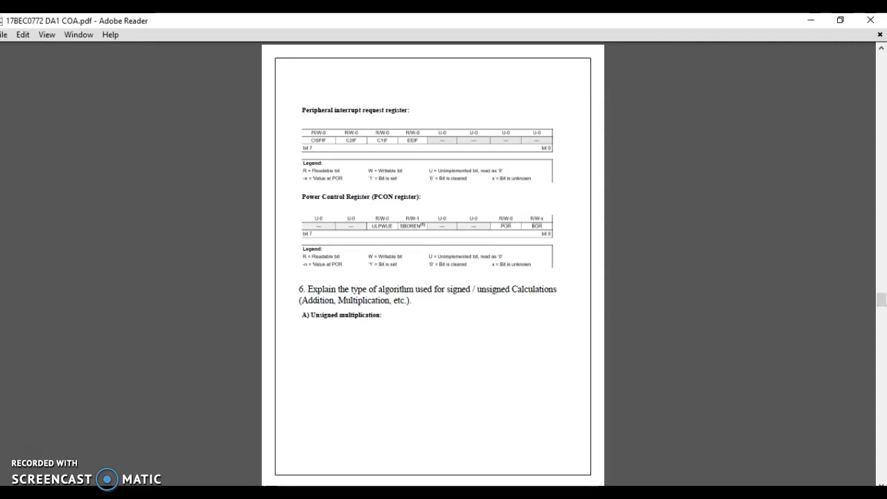
Look through the assignment's earlier pages with the CPU block diagram, reset operation diagram and arithmetic and branch instruction table
scroll(434, 263, up, 20)
scroll(433, 263, up, 15)
scroll(436, 263, up, 5)
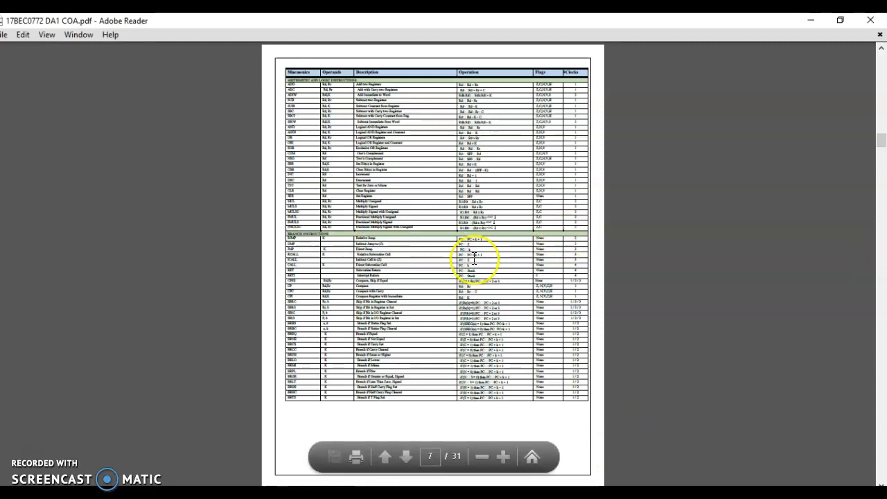
scroll(474, 260, up, 3)
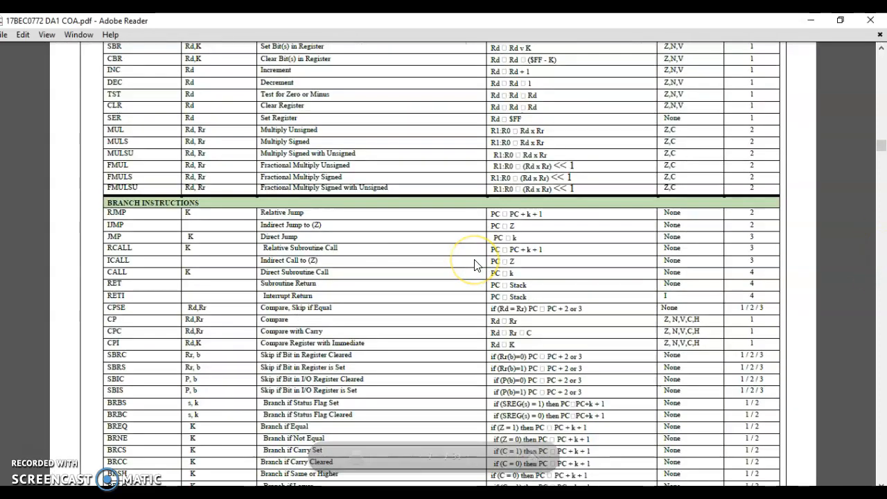
scroll(474, 265, up, 10)
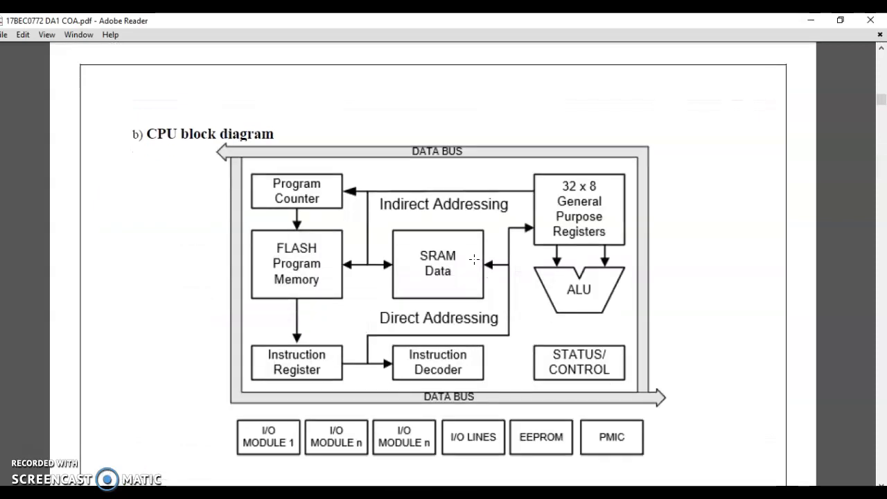
scroll(475, 259, down, 10)
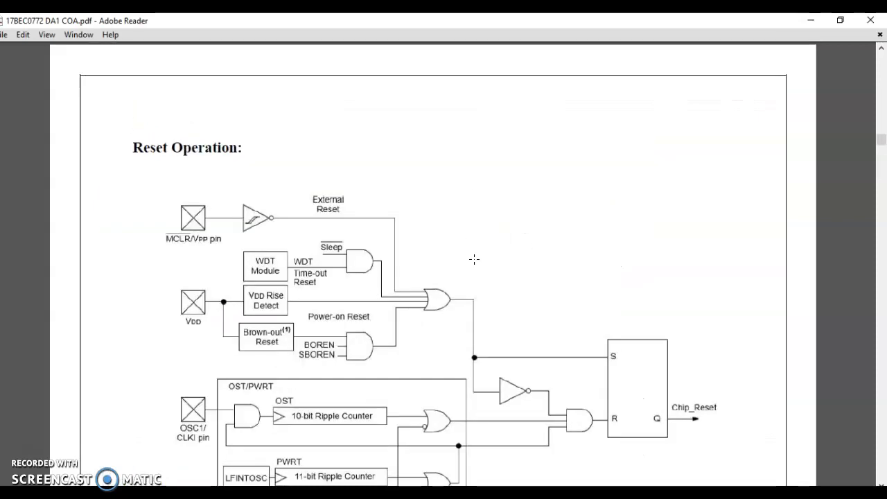
scroll(474, 259, down, 5)
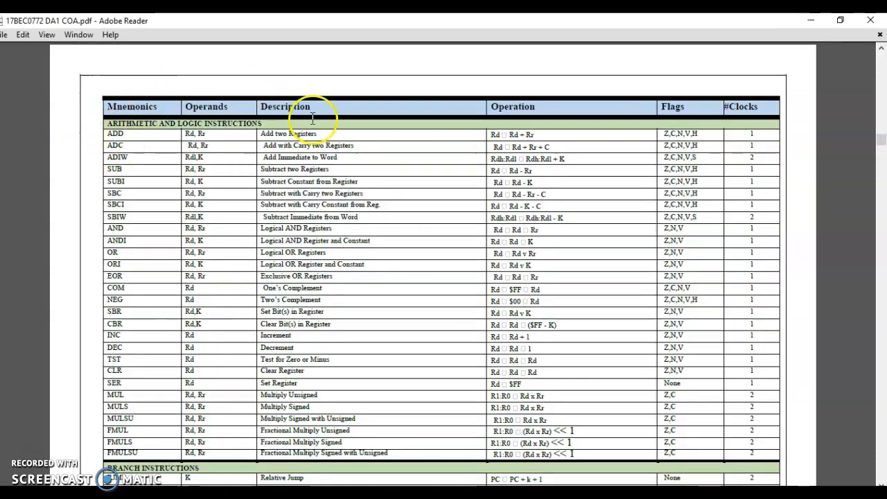
Look through the assignment's data transfer instructions and register bank summaries, continuing to question 7 on the control logic unit
drag(879, 135, 882, 156)
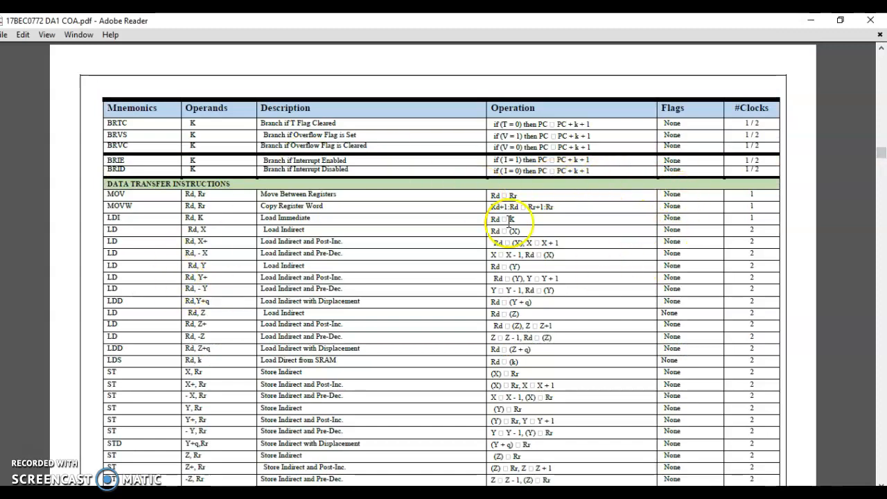
key(ctrl+minus)
drag(881, 155, 883, 239)
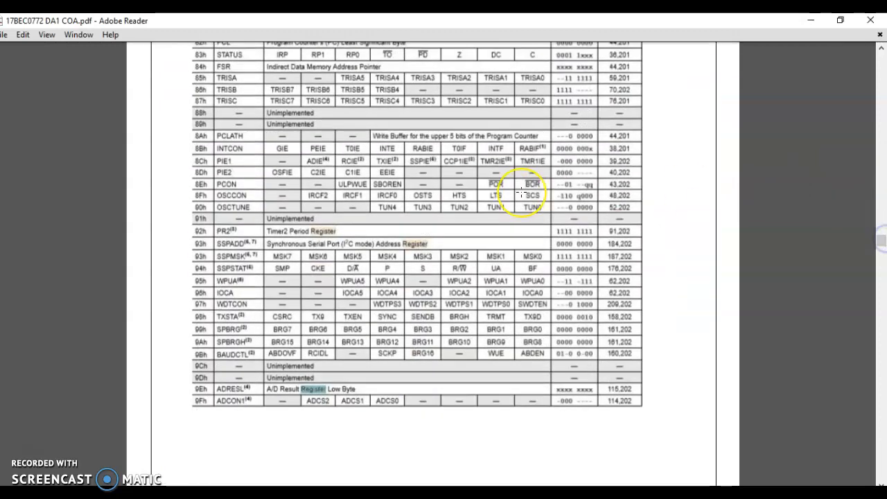
key(ctrl+minus)
key(ctrl+minus)
scroll(521, 194, down, 15)
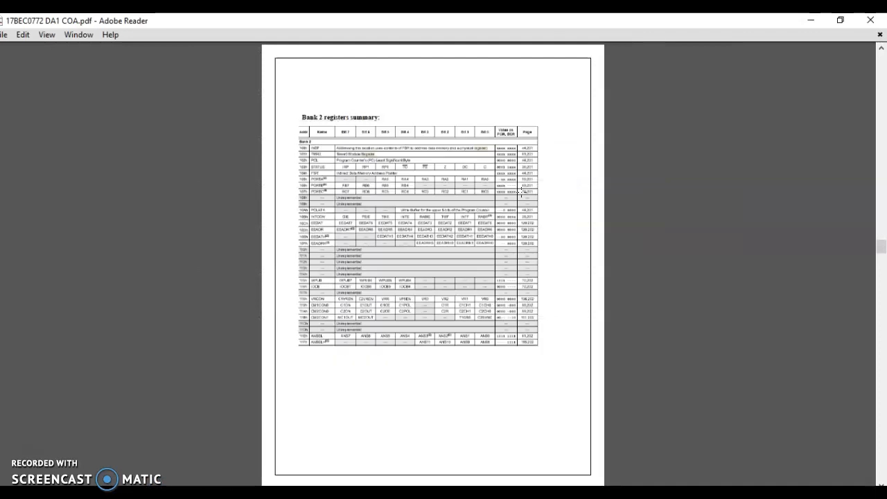
scroll(521, 192, down, 20)
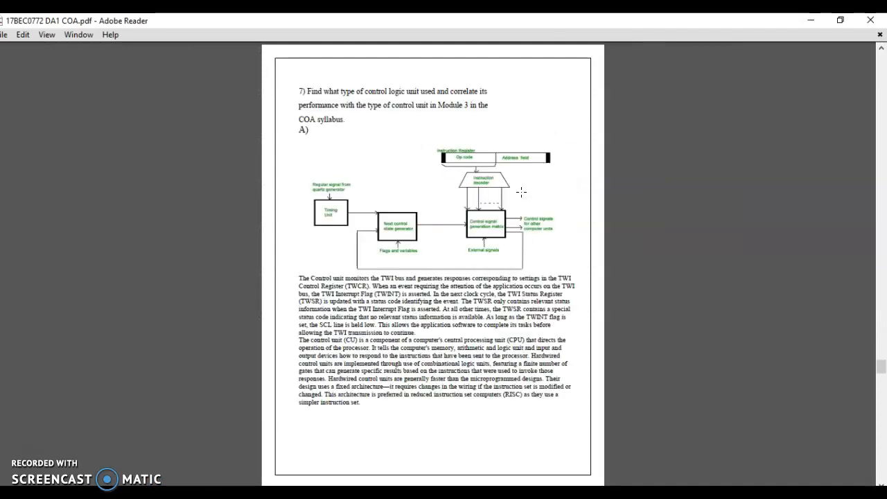